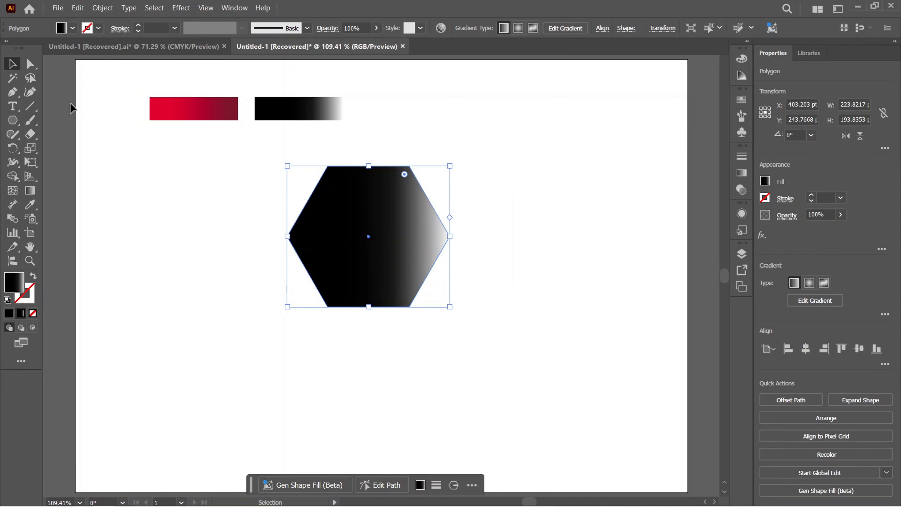
# Move the hexagon down toward the artboard's middle and reset it to the default white fill and 1 pt black stroke
pyautogui.moveTo(416, 222); pyautogui.dragTo(424, 259)
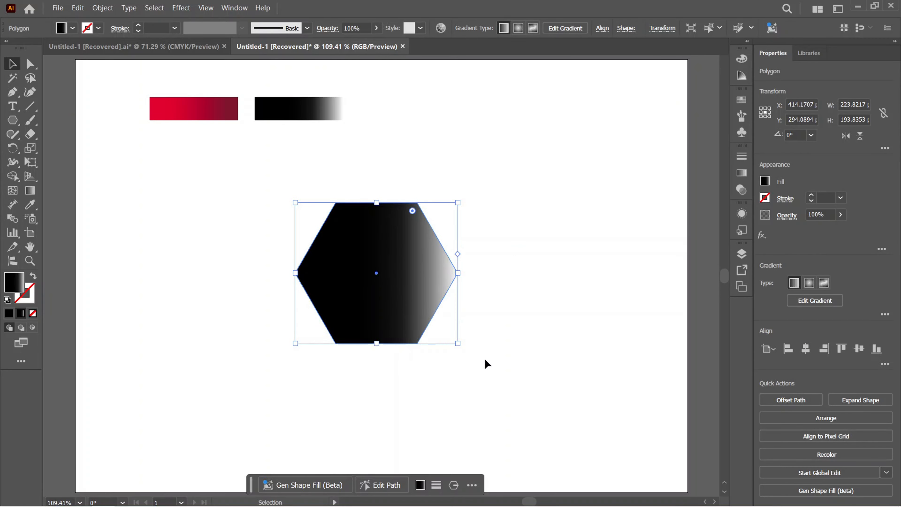
pyautogui.press('d')
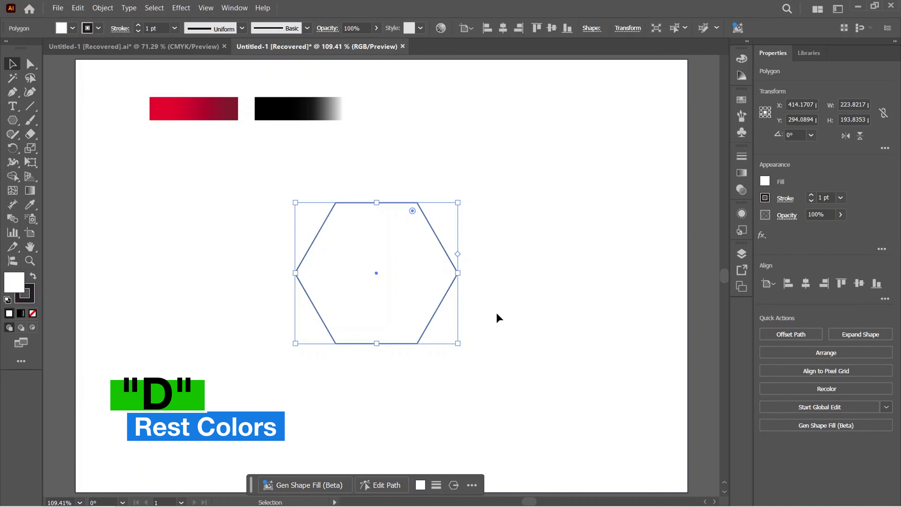
pyautogui.click(498, 302)
pyautogui.moveTo(479, 246); pyautogui.dragTo(350, 358)
pyautogui.click(532, 293)
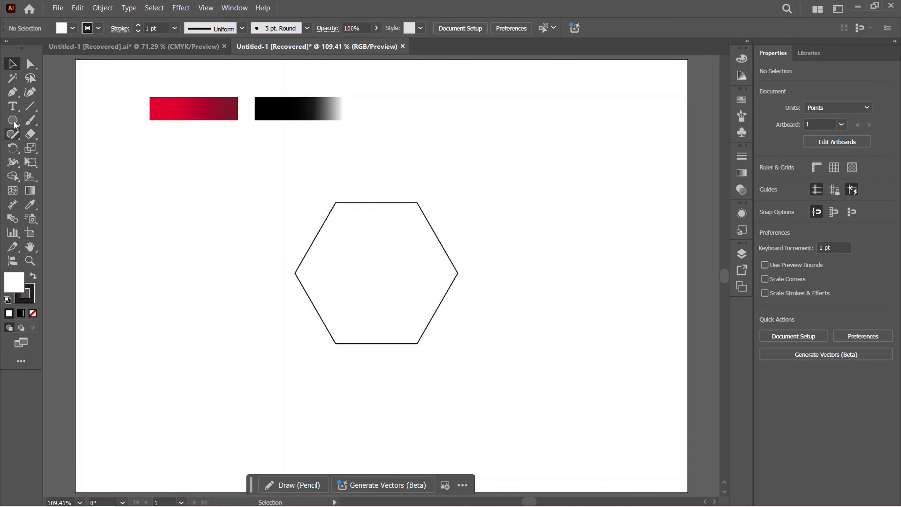
# Draw a circle about 193.5 pt in diameter from the hexagon's center so it fits just inside the hexagon's sides
pyautogui.moveTo(15, 125); pyautogui.dragTo(66, 151)
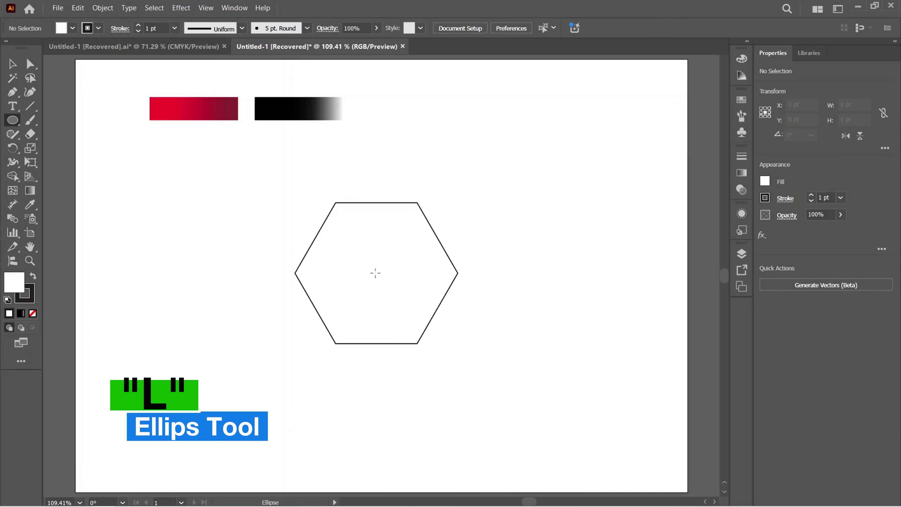
pyautogui.moveTo(376, 273); pyautogui.dragTo(447, 326)
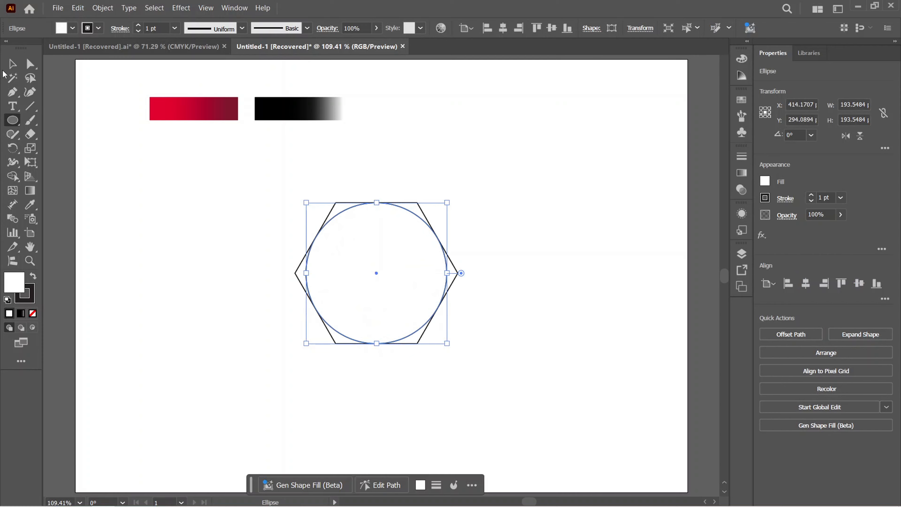
pyautogui.press('v')
pyautogui.click(482, 229)
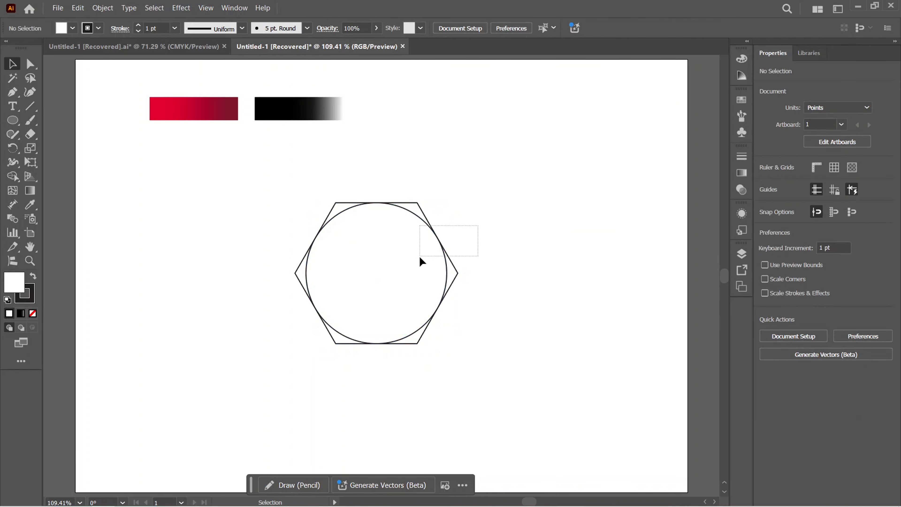
# Examine in Outline mode how closely the circle meets the hexagon's upper-right edge
pyautogui.moveTo(421, 262); pyautogui.dragTo(441, 248)
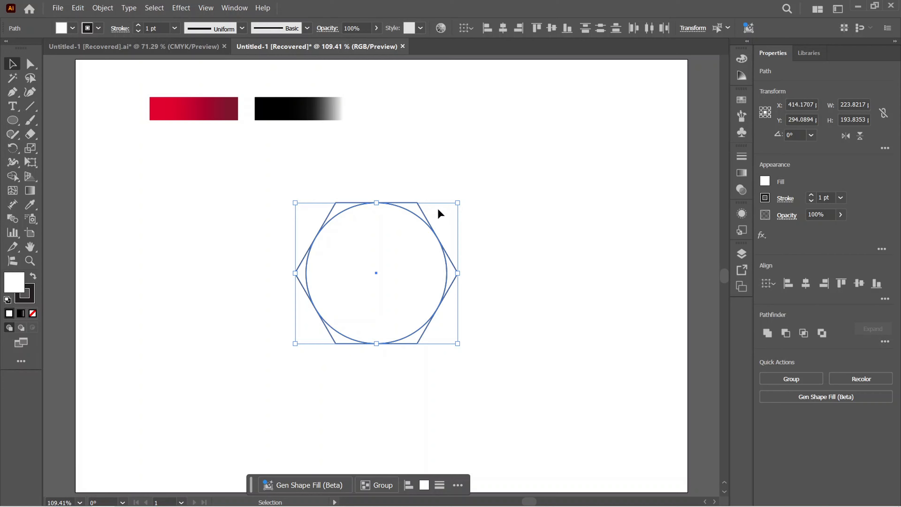
pyautogui.press('a')
pyautogui.hotkey('ctrl', 'y')
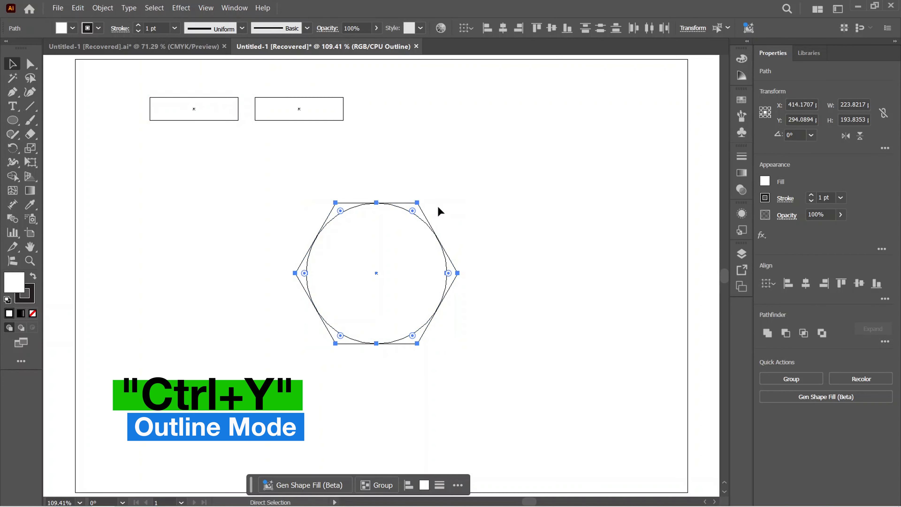
pyautogui.press('v')
pyautogui.click(513, 229)
pyautogui.press('z')
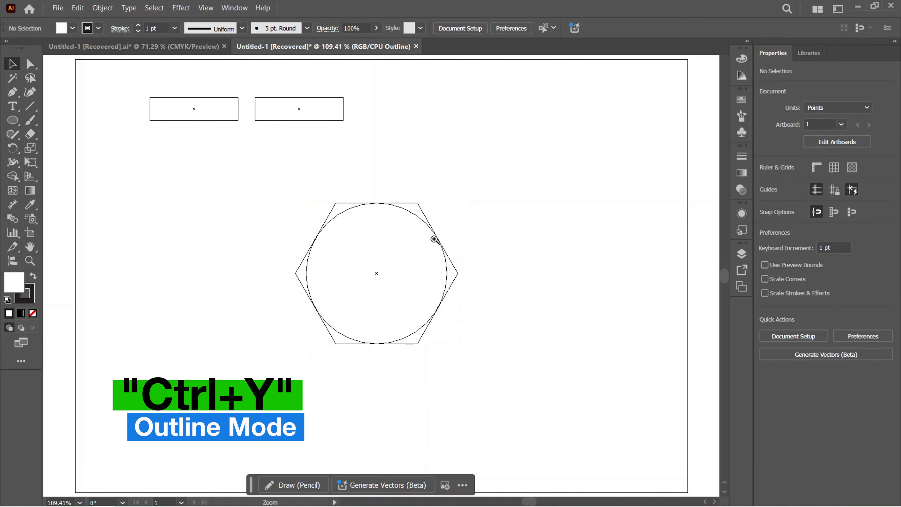
pyautogui.moveTo(434, 238); pyautogui.dragTo(477, 253)
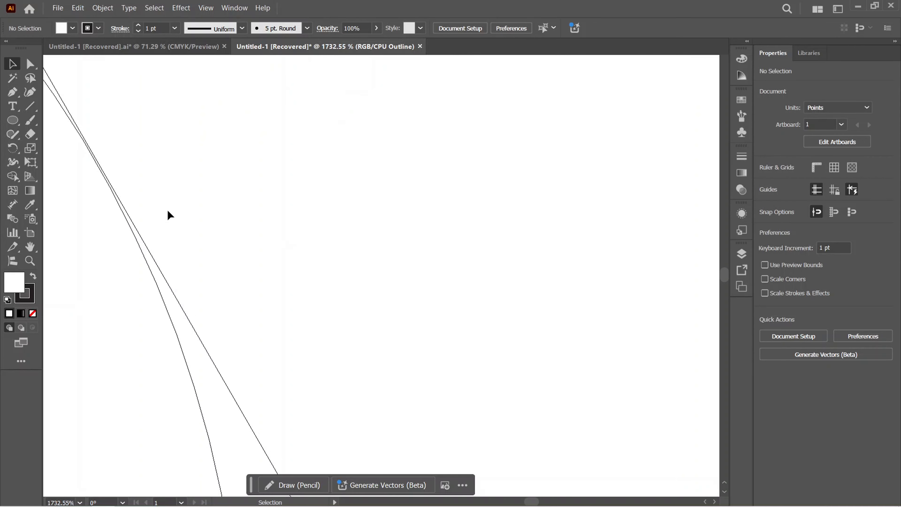
pyautogui.moveTo(169, 216); pyautogui.dragTo(423, 241)
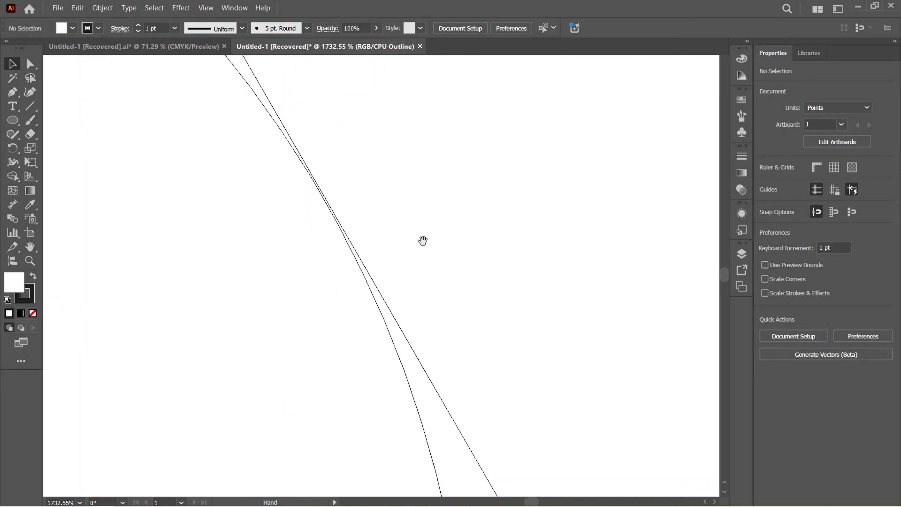
pyautogui.click(311, 176)
pyautogui.hotkey('ctrl', '-')
pyautogui.hotkey('ctrl', '-')
pyautogui.hotkey('ctrl', '-')
pyautogui.hotkey('ctrl', '-')
pyautogui.hotkey('ctrl', '-')
pyautogui.hotkey('ctrl', '-')
pyautogui.hotkey('ctrl', '-')
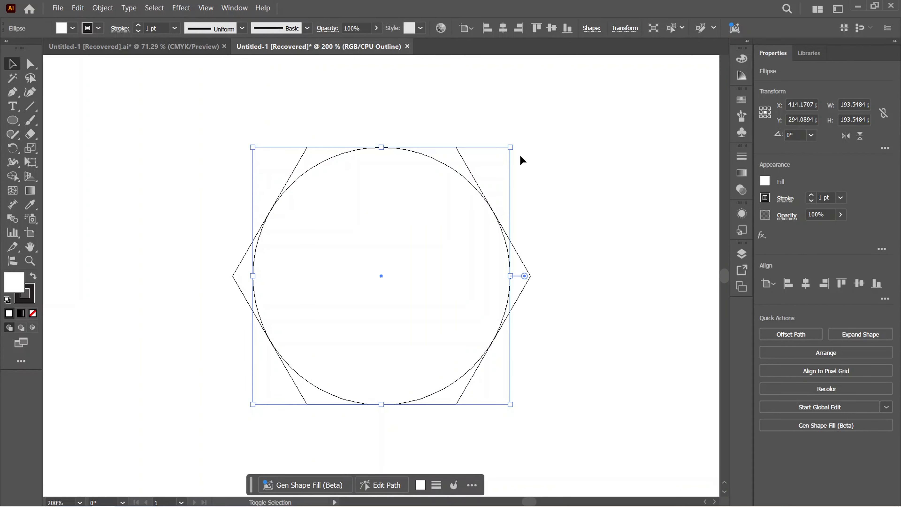
# Fine-tune the circle's fit and align the circle and hexagon by their vertical centers
pyautogui.moveTo(513, 149); pyautogui.dragTo(511, 149)
pyautogui.moveTo(555, 187); pyautogui.dragTo(458, 328)
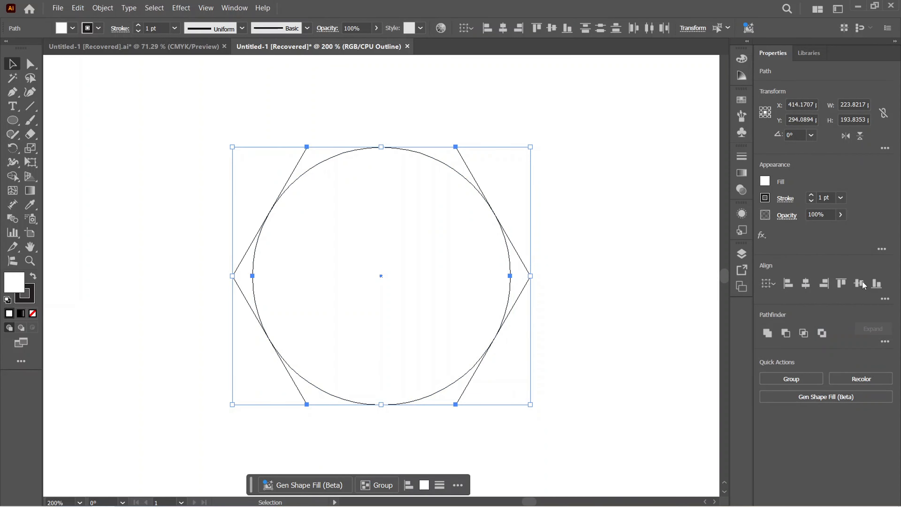
pyautogui.click(859, 283)
pyautogui.click(600, 224)
# Examine the circle's contact points along the hexagon's top and upper-right edges, and return to the full artboard in Preview mode
pyautogui.press('z')
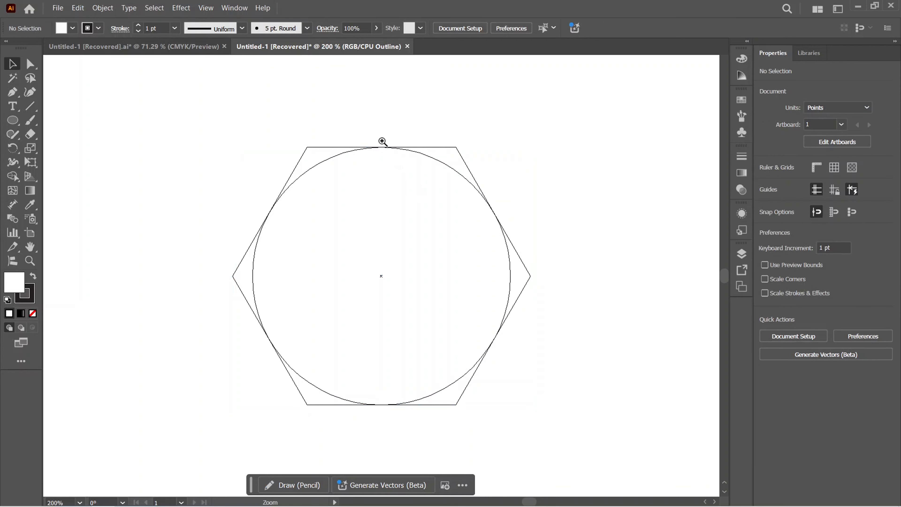
pyautogui.moveTo(393, 160); pyautogui.dragTo(359, 201)
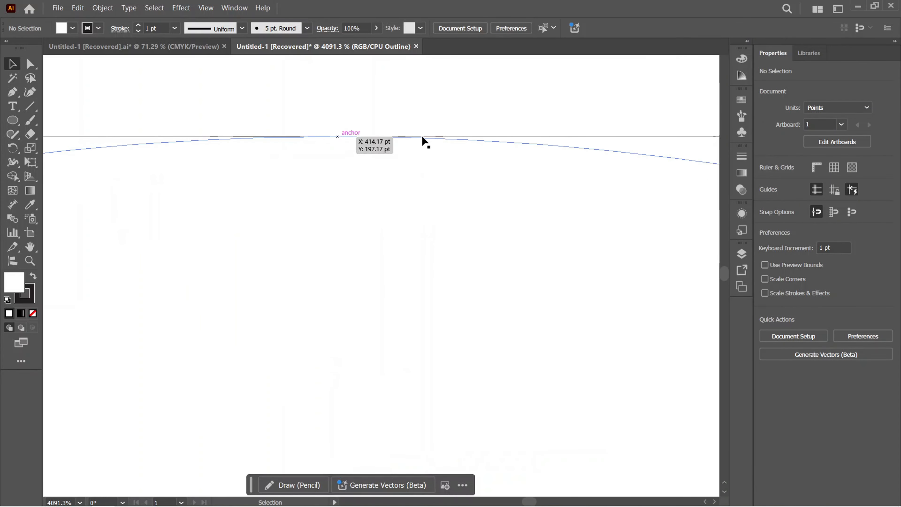
pyautogui.moveTo(423, 141); pyautogui.dragTo(2, 180)
pyautogui.moveTo(457, 409); pyautogui.dragTo(181, 187)
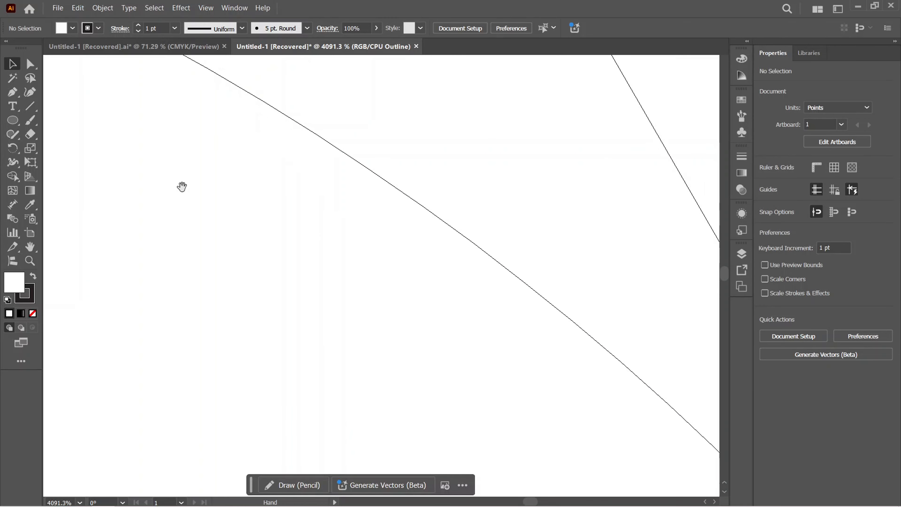
pyautogui.moveTo(667, 460); pyautogui.dragTo(263, 231)
pyautogui.moveTo(462, 444); pyautogui.dragTo(408, 239)
pyautogui.moveTo(489, 400); pyautogui.dragTo(356, 243)
pyautogui.scroll(-5, 356, 244)
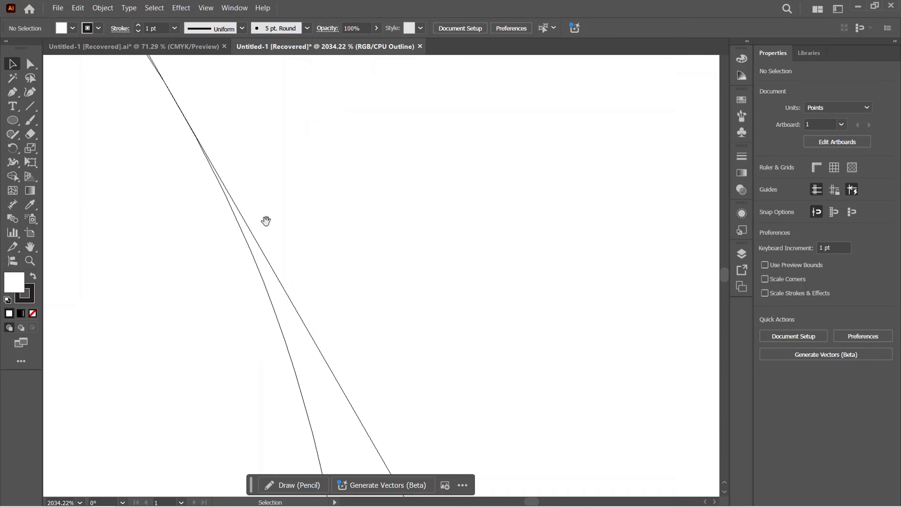
pyautogui.moveTo(266, 221); pyautogui.dragTo(443, 338)
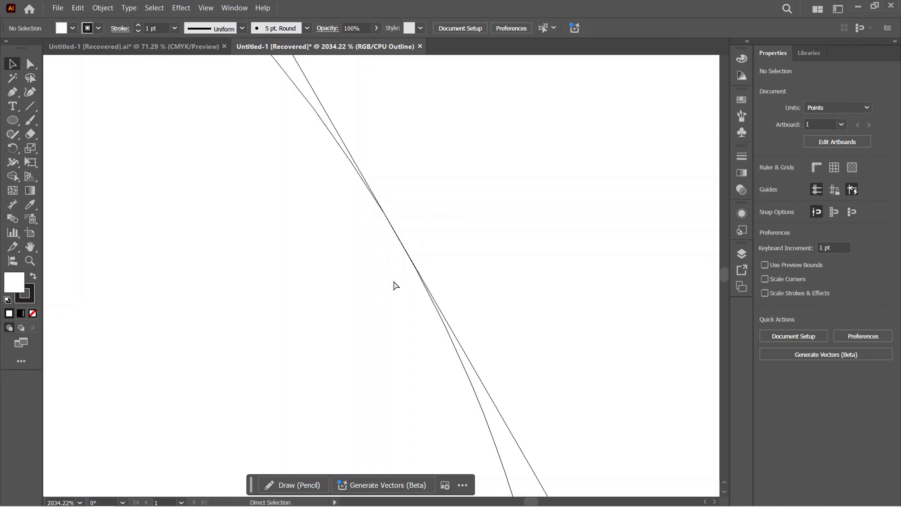
pyautogui.hotkey('ctrl', '0')
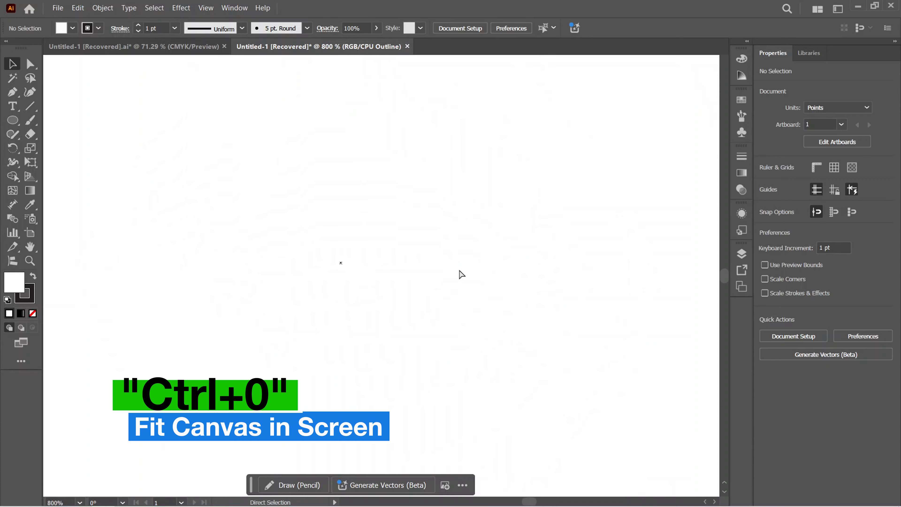
pyautogui.press('a')
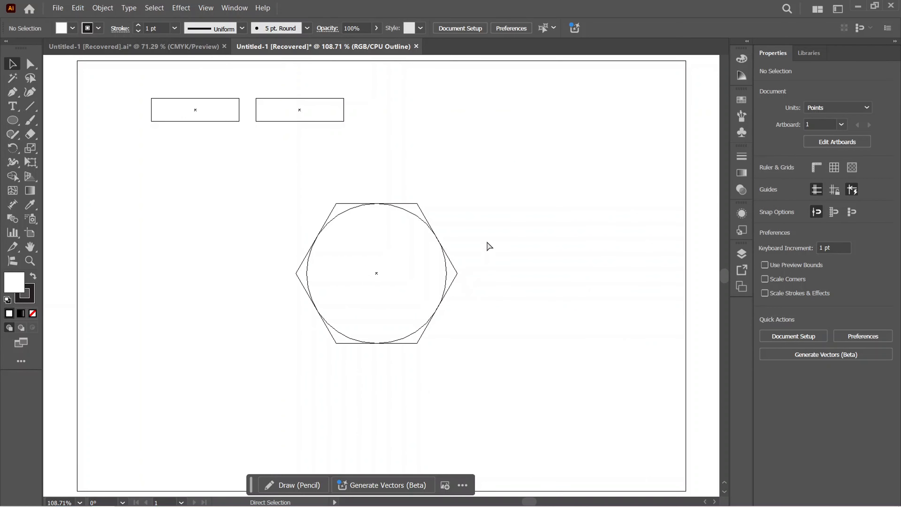
pyautogui.hotkey('ctrl', 'y')
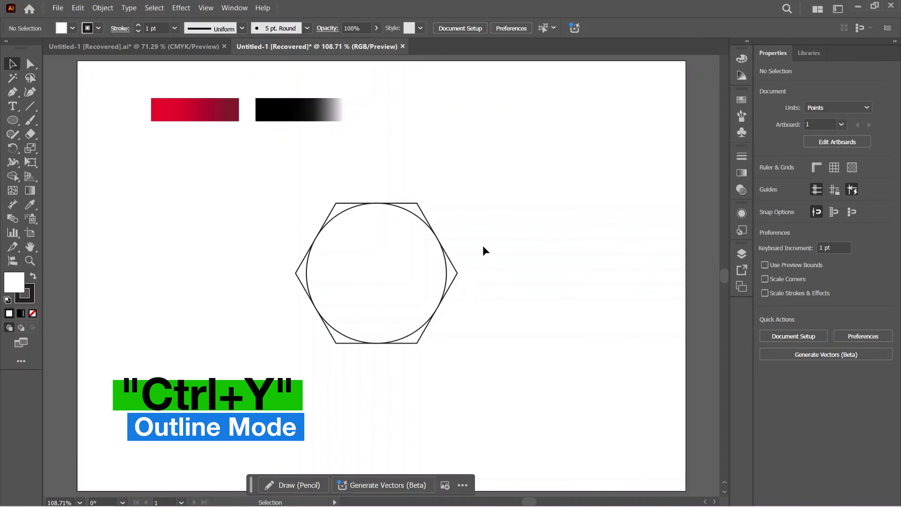
# Group the hexagon and circle, and rotate the group to 270° so the hexagon stands on a vertex
pyautogui.moveTo(476, 218); pyautogui.dragTo(326, 328)
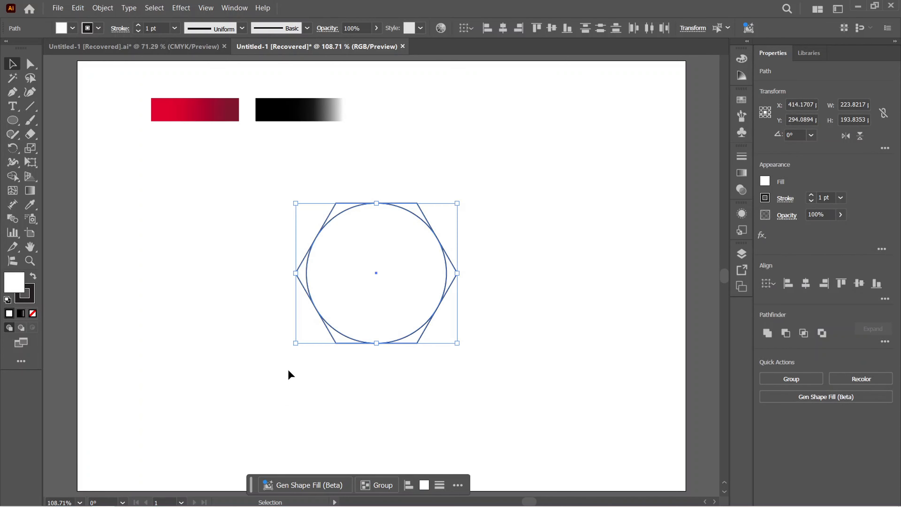
pyautogui.hotkey('ctrl', 'g')
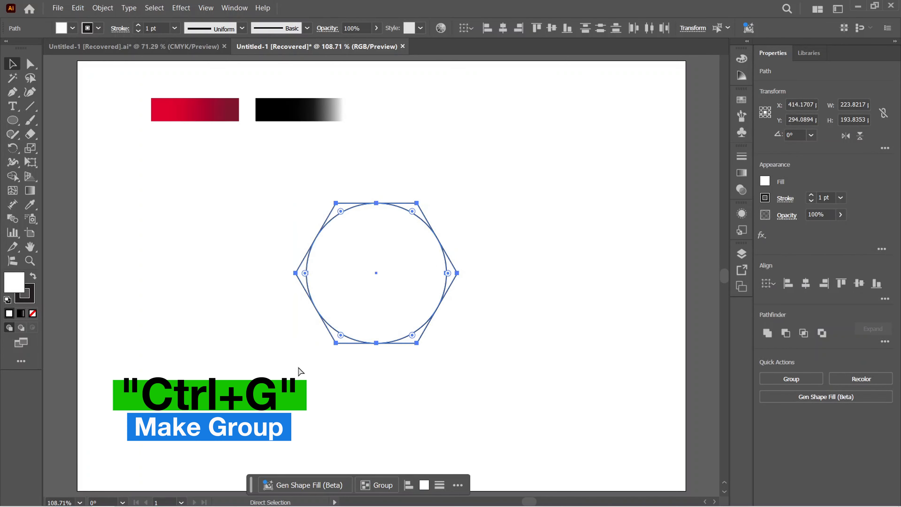
pyautogui.hotkey('ctrl', 'g')
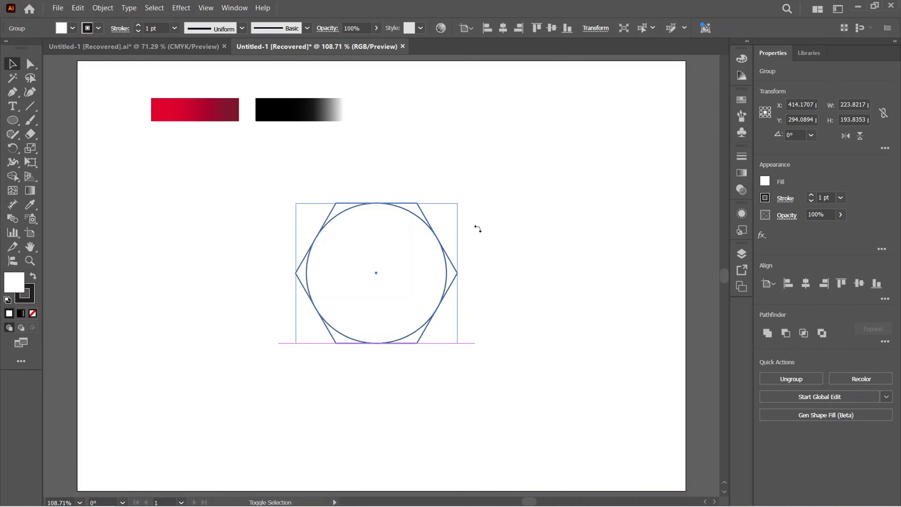
pyautogui.moveTo(477, 228); pyautogui.dragTo(461, 326)
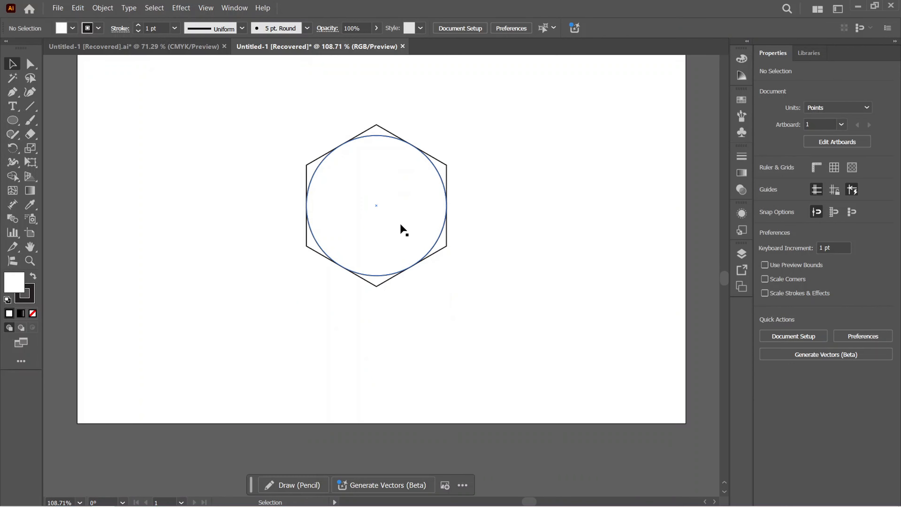
pyautogui.scroll(1, 401, 225)
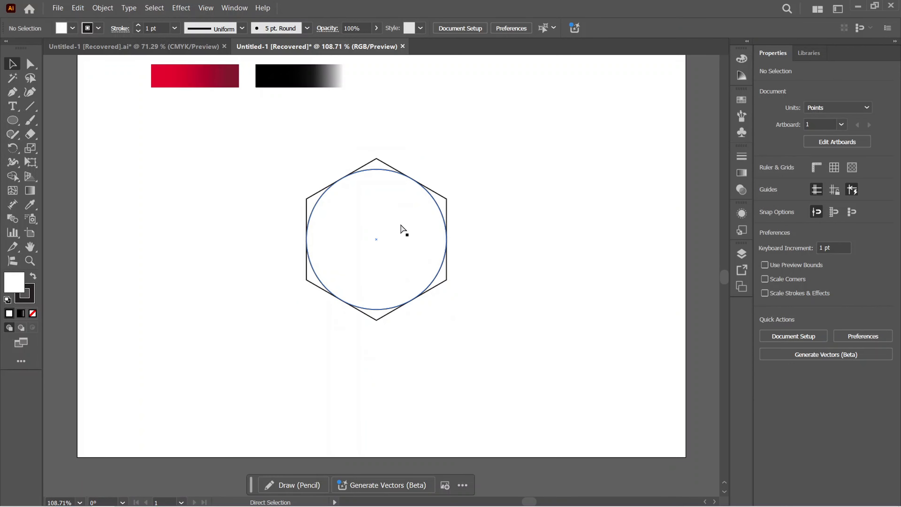
pyautogui.hotkey('ctrl', '0')
# Scale the group down to about 106 × 122.6 pt and place it in the artboard's lower middle
pyautogui.click(405, 207)
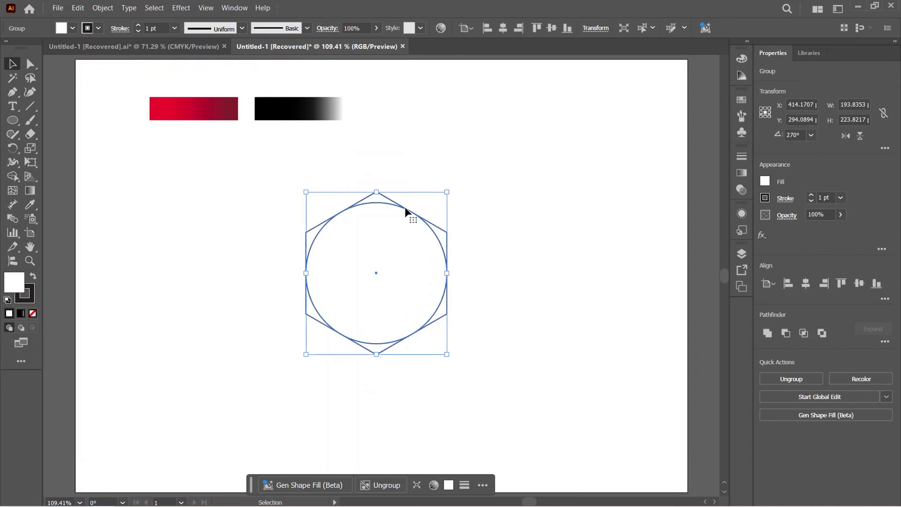
pyautogui.moveTo(405, 207); pyautogui.dragTo(408, 296)
pyautogui.click(484, 276)
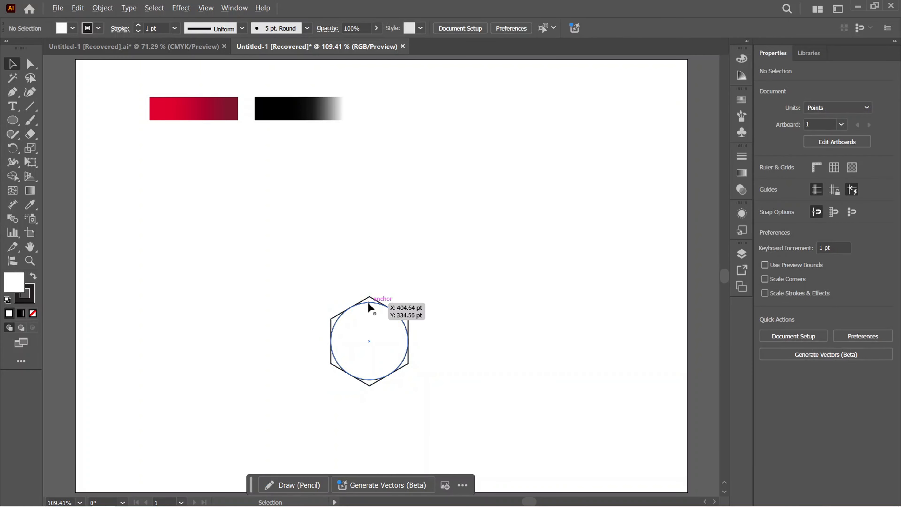
# Copy the group straight up until the hexagon vertices touch, repeat the copy for a column of three, and check the joint in Outline mode
pyautogui.moveTo(368, 303); pyautogui.dragTo(370, 214)
pyautogui.scroll(1, 419, 286)
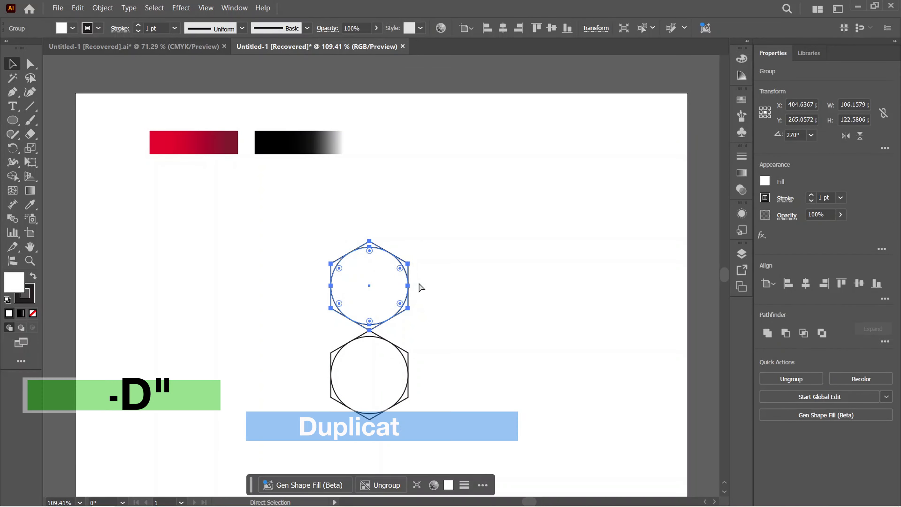
pyautogui.hotkey('ctrl', 'd')
pyautogui.click(435, 277)
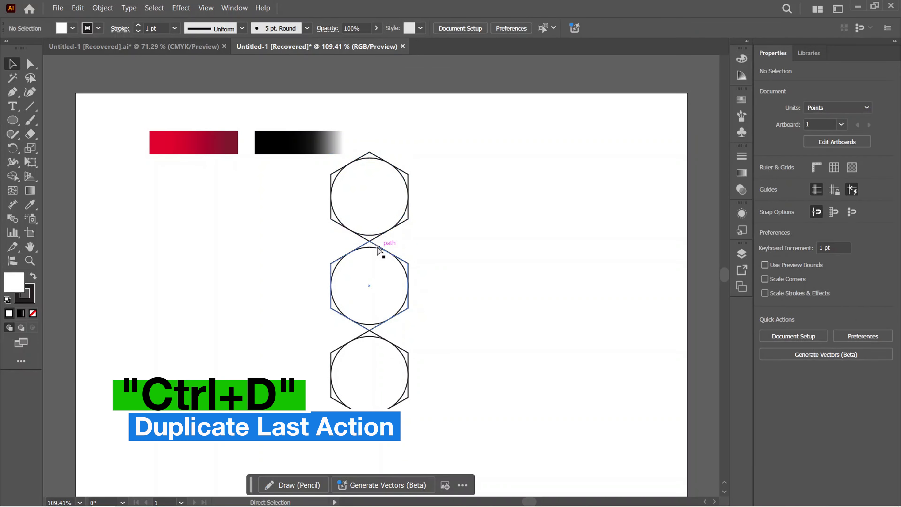
pyautogui.moveTo(369, 245); pyautogui.dragTo(612, 269)
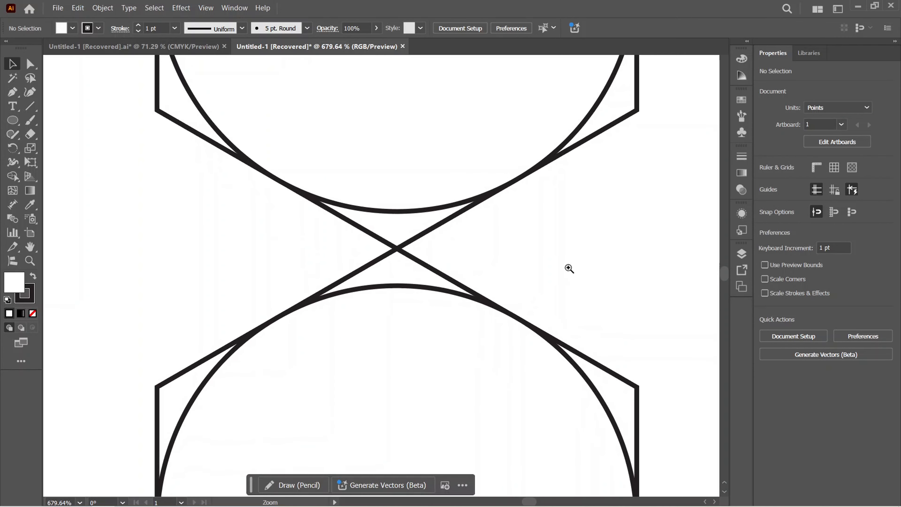
pyautogui.hotkey('ctrl', 'y')
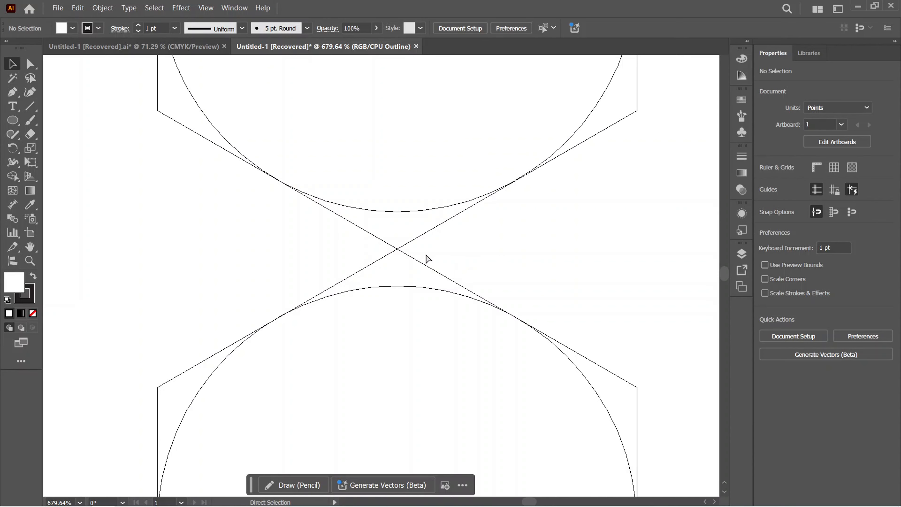
pyautogui.hotkey('ctrl', 'y')
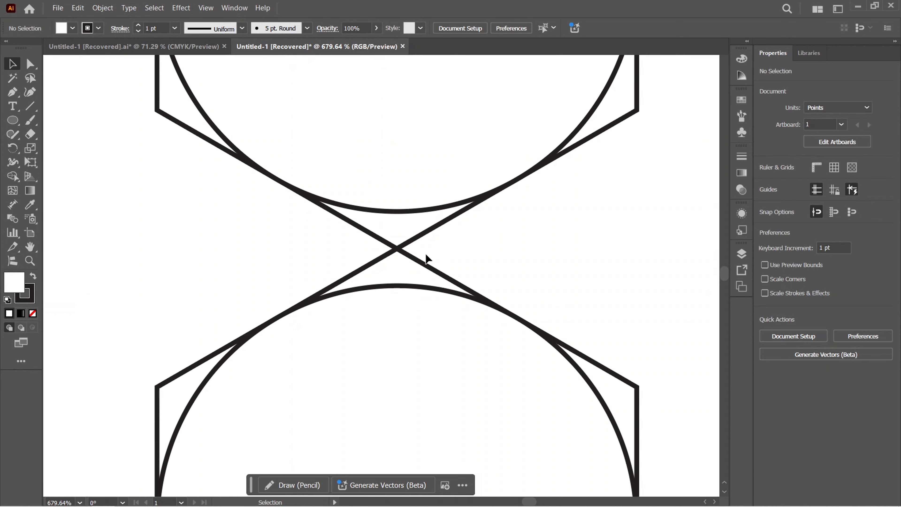
pyautogui.hotkey('ctrl', '0')
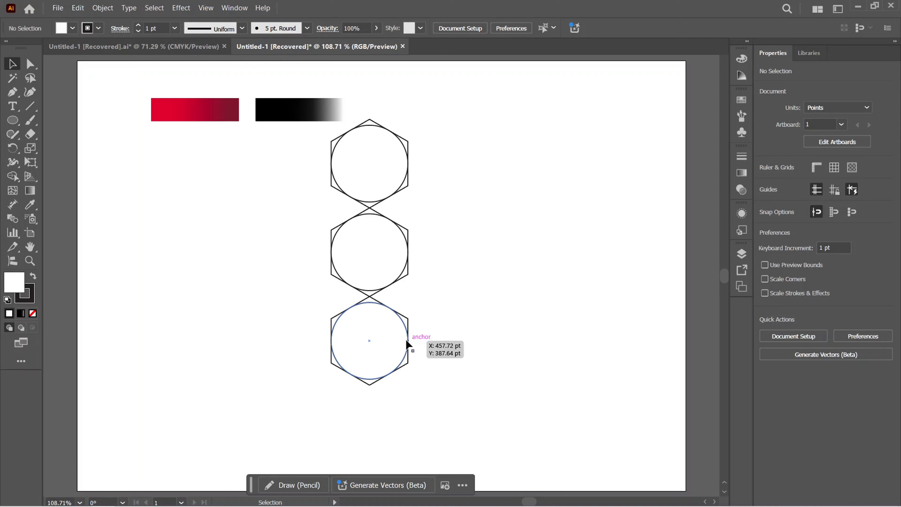
# Copy the lowest hexagon group to the right and snap it against the column, nested between the lower two hexagons
pyautogui.click(408, 332)
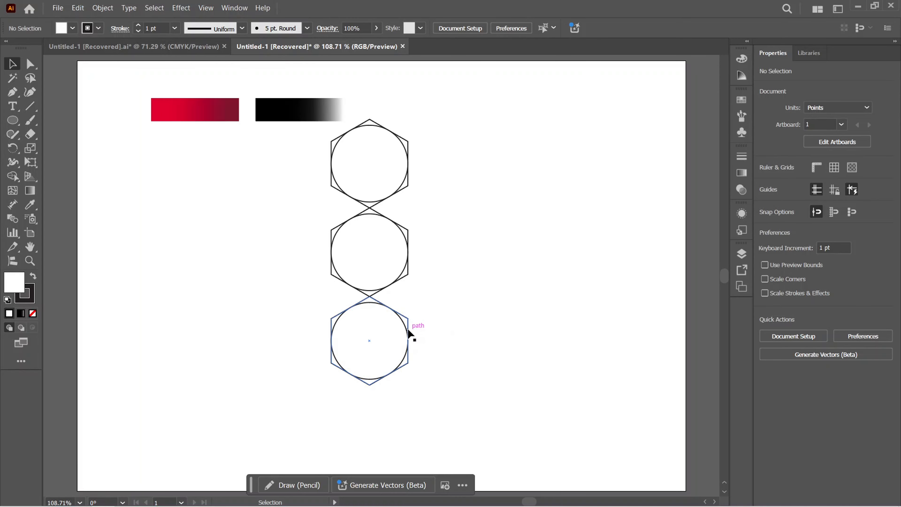
pyautogui.moveTo(414, 326); pyautogui.dragTo(493, 286)
pyautogui.scroll(6, 416, 313)
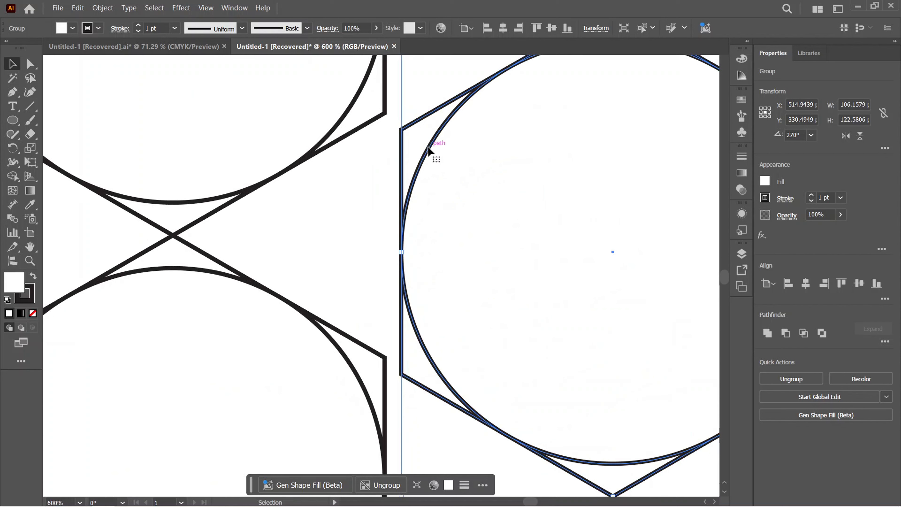
pyautogui.moveTo(428, 144); pyautogui.dragTo(413, 131)
pyautogui.scroll(-4, 434, 201)
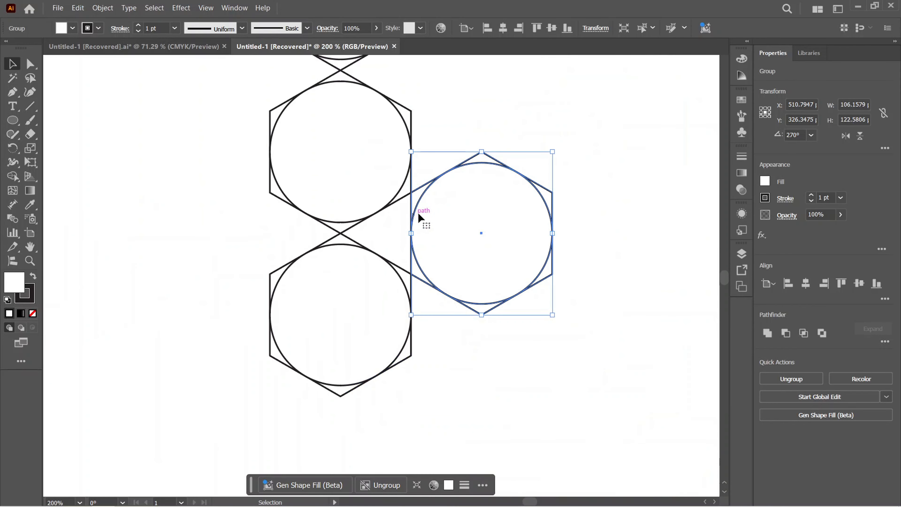
# Copy the nested hexagon group straight up until the vertices touch, forming a second column of two
pyautogui.scroll(5, 444, 214)
pyautogui.moveTo(481, 289); pyautogui.dragTo(480, 138)
pyautogui.click(574, 265)
pyautogui.scroll(-1, 459, 248)
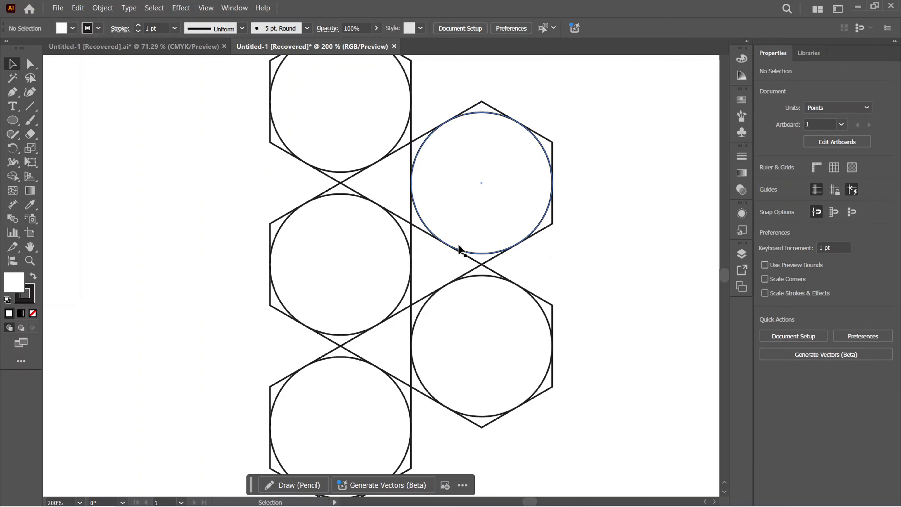
# Copy one second-column hexagon group to the right as a single third-column hexagon nested between the two
pyautogui.scroll(-1, 461, 250)
pyautogui.moveTo(481, 216); pyautogui.dragTo(652, 247)
pyautogui.click(569, 265)
pyautogui.click(562, 252)
pyautogui.moveTo(589, 251); pyautogui.dragTo(520, 262)
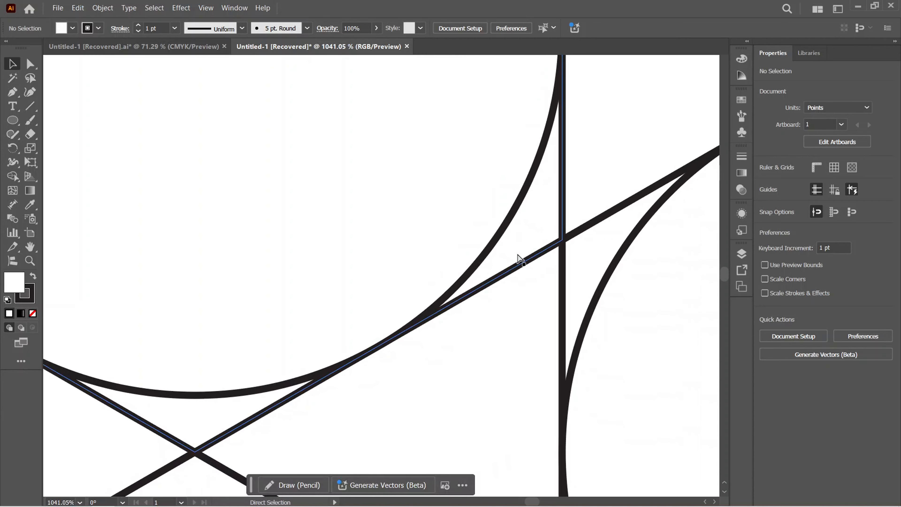
# Check the joints between the hexagons in Outline mode, and return to the full artboard in Preview mode
pyautogui.hotkey('ctrl', 'y')
pyautogui.scroll(-5, 603, 258)
pyautogui.hotkey('ctrl', '0')
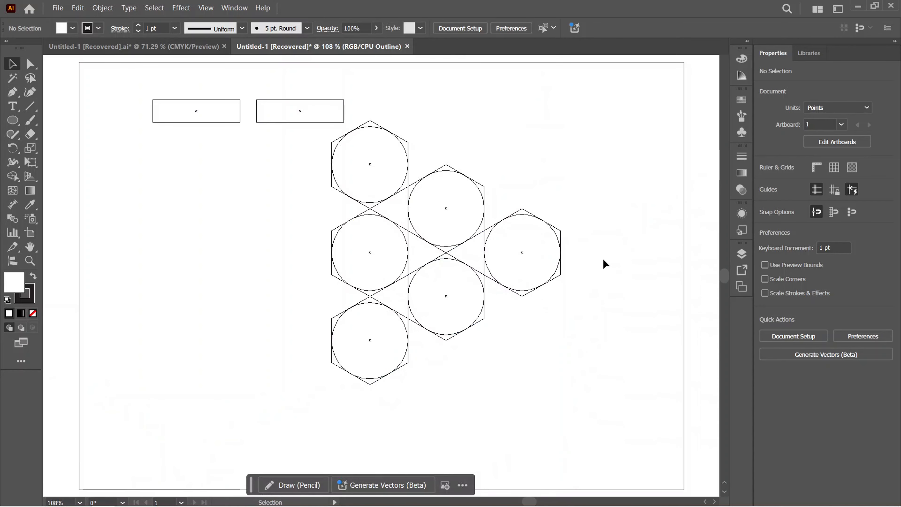
pyautogui.hotkey('ctrl', 'y')
# Rotate the whole six-hexagon arrangement 90° counterclockwise so it forms a pyramid with the single hexagon on top
pyautogui.moveTo(600, 196); pyautogui.dragTo(274, 372)
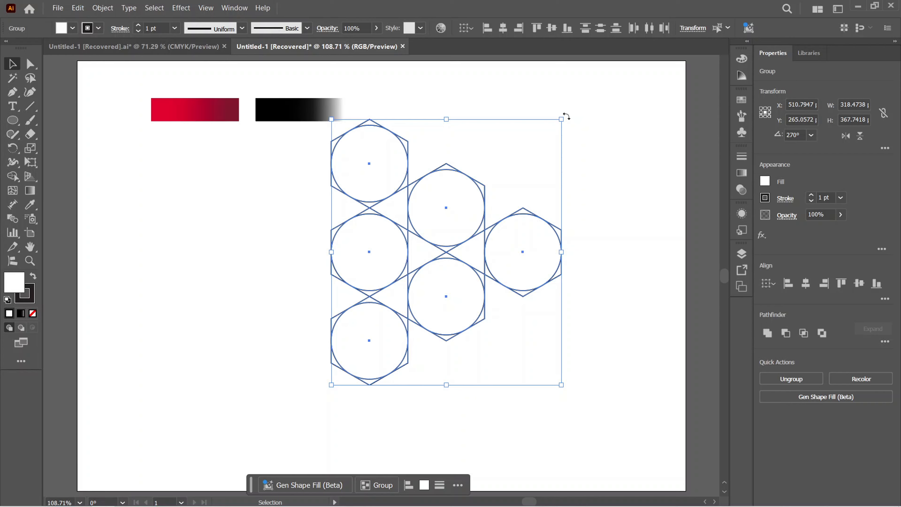
pyautogui.moveTo(567, 117); pyautogui.dragTo(352, 104)
pyautogui.click(506, 108)
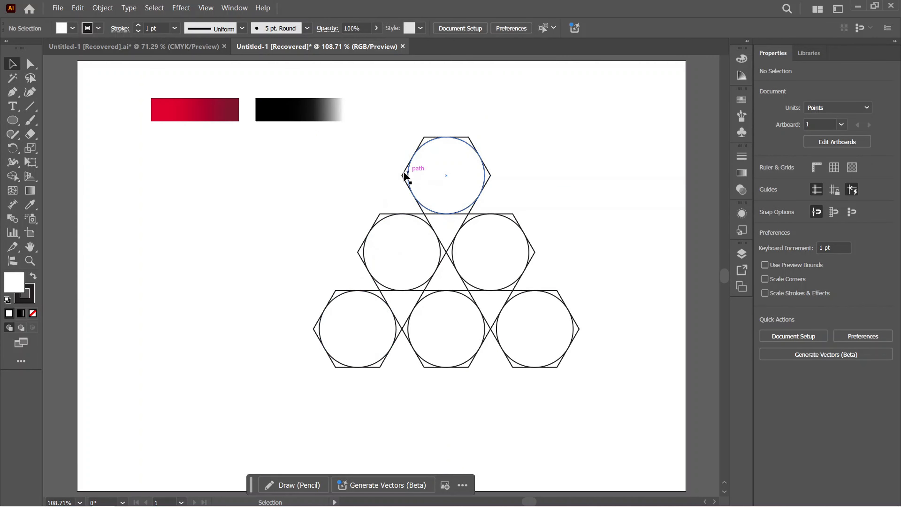
# Draw a straight Pen line from the top hexagon's left vertex to the bottom-left hexagon's upper-left vertex
pyautogui.click(13, 94)
pyautogui.rightClick(13, 95)
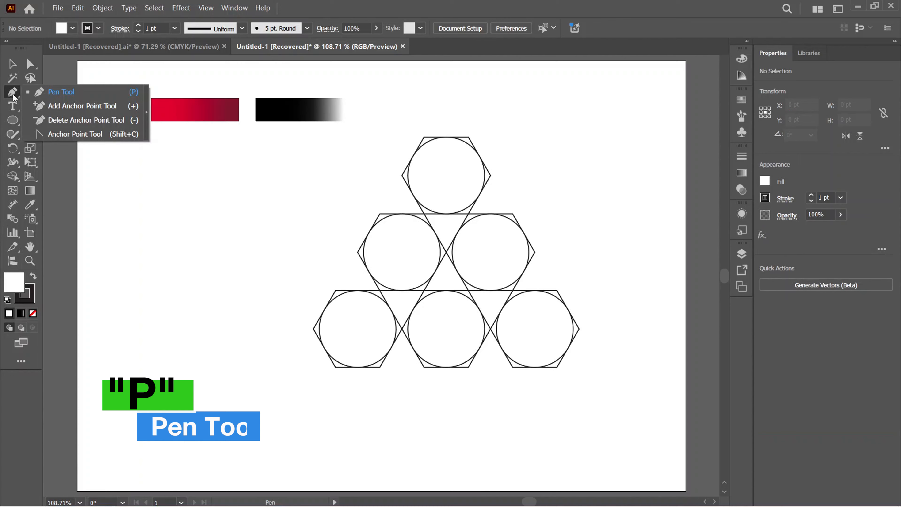
pyautogui.click(57, 93)
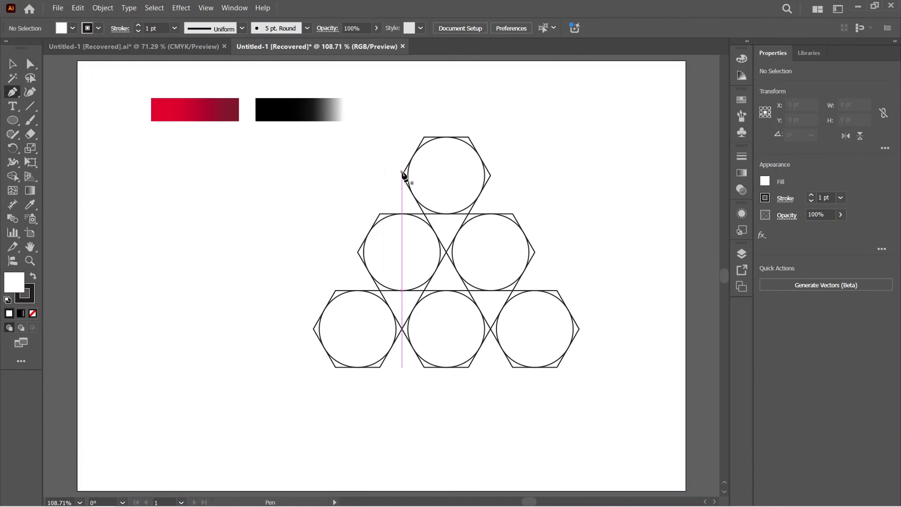
pyautogui.click(402, 175)
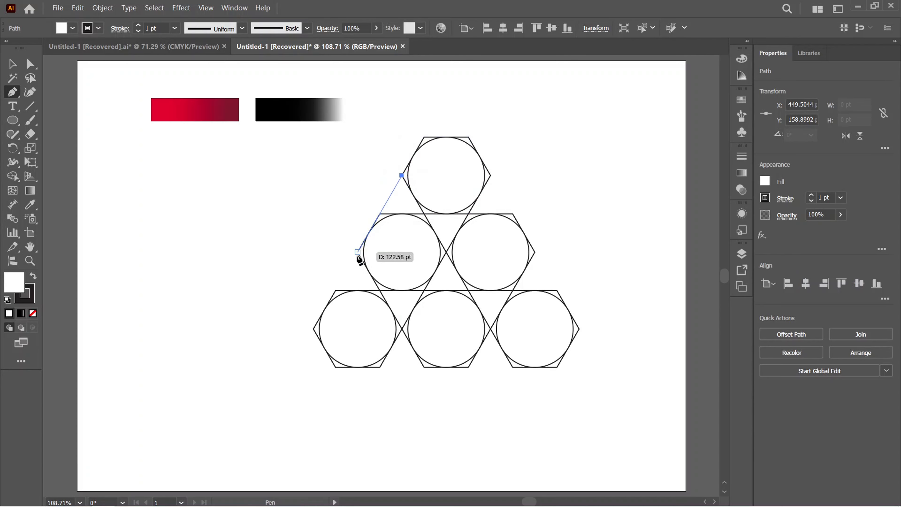
pyautogui.click(335, 290)
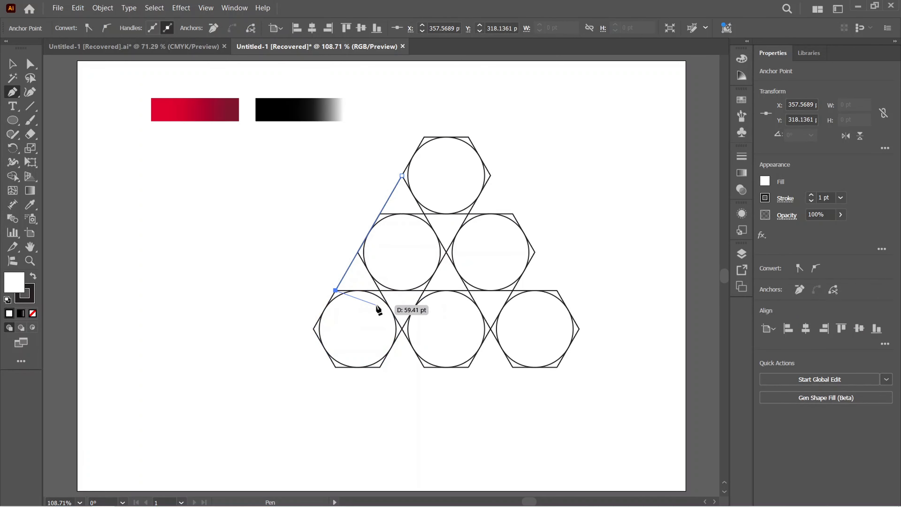
pyautogui.press('Escape')
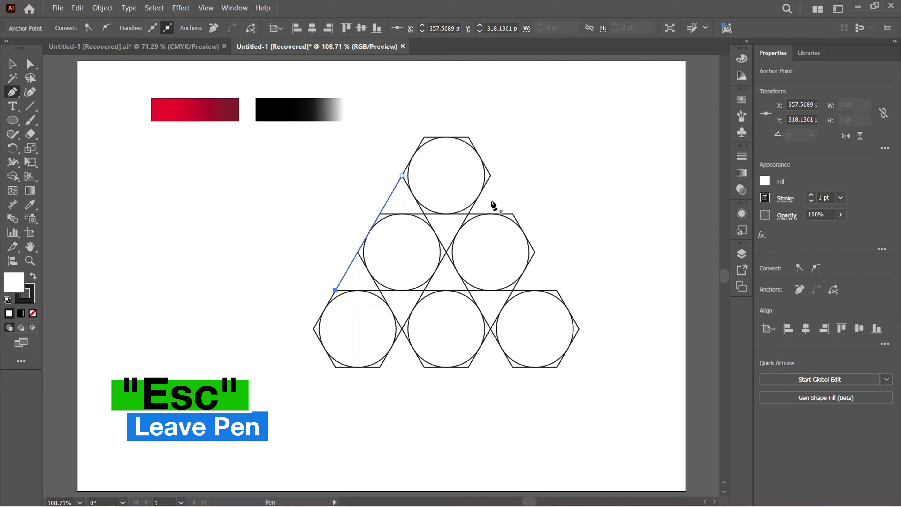
# Draw a straight Pen line from the top hexagon's right vertex to the bottom-right hexagon's upper-right vertex
pyautogui.click(490, 175)
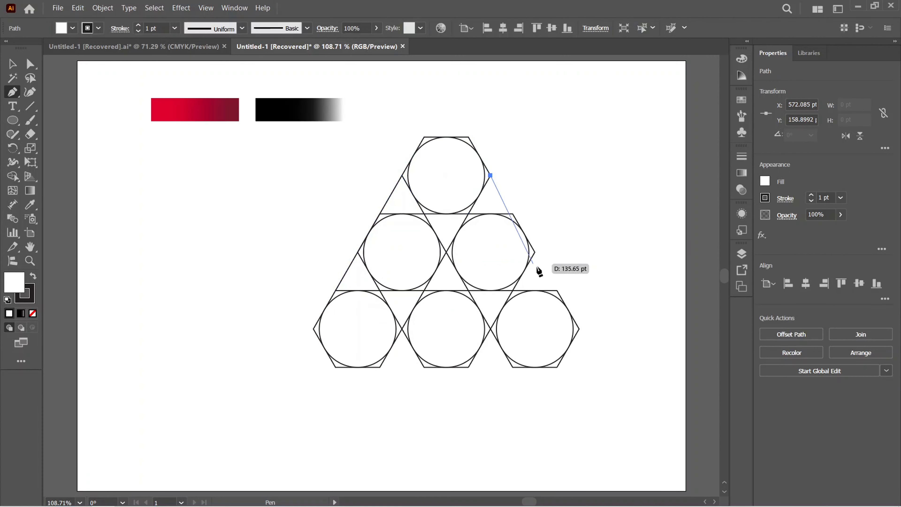
pyautogui.click(557, 290)
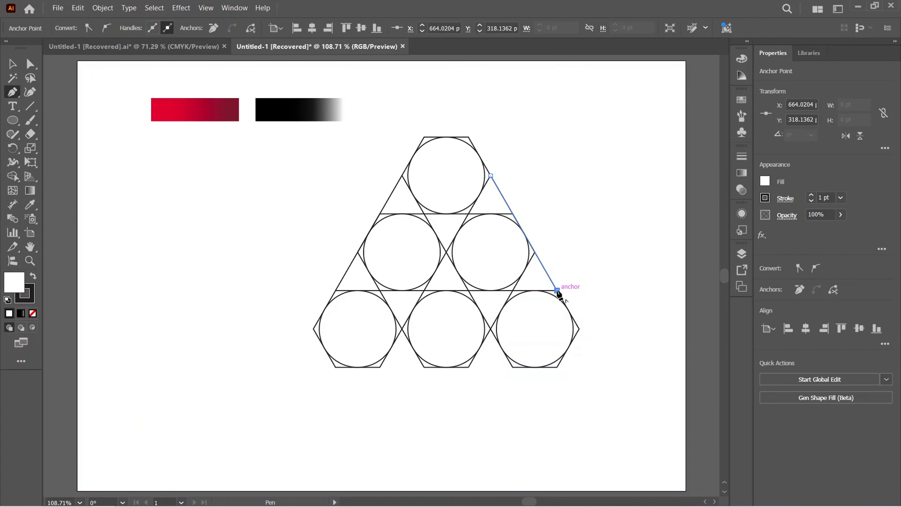
pyautogui.press('Escape')
# Draw a horizontal Pen line along the pyramid's base, joining the inner lower vertices of the two corner hexagons
pyautogui.click(512, 367)
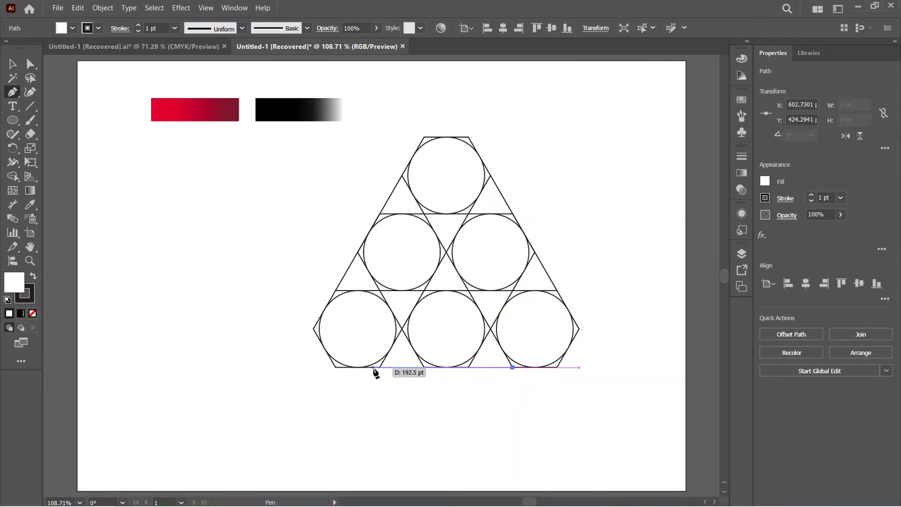
pyautogui.click(379, 367)
pyautogui.press('Escape')
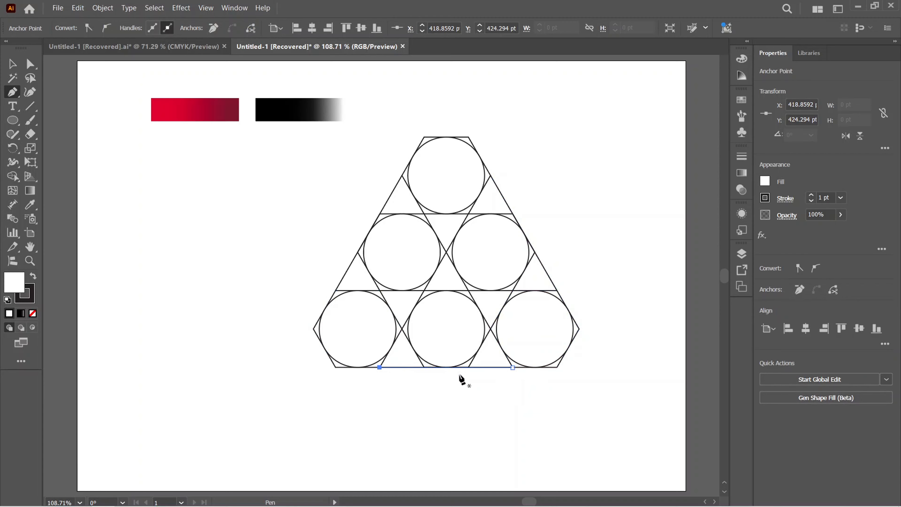
# Select all hexagons, circles and lines, activate Shape Builder, and set the fill to red FF0000
pyautogui.click(12, 64)
pyautogui.moveTo(597, 129); pyautogui.dragTo(332, 399)
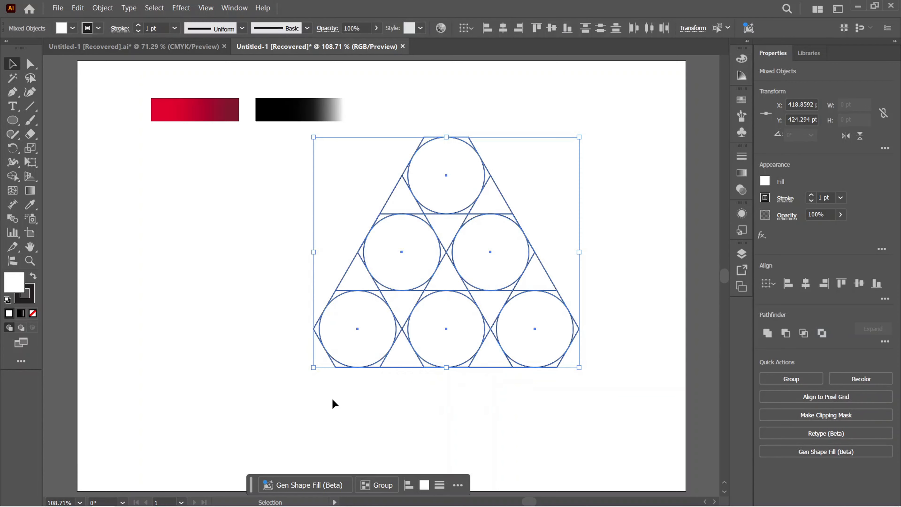
pyautogui.click(16, 181)
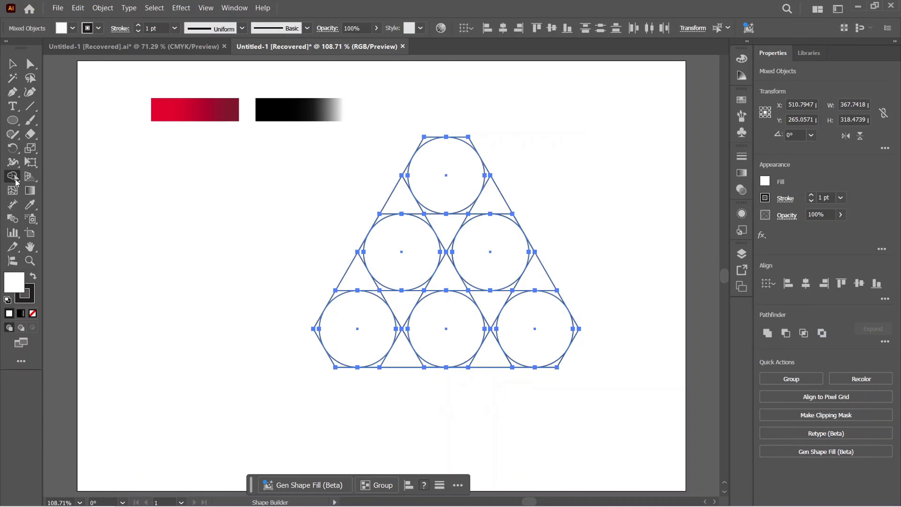
pyautogui.click(51, 177)
pyautogui.doubleClick(14, 281)
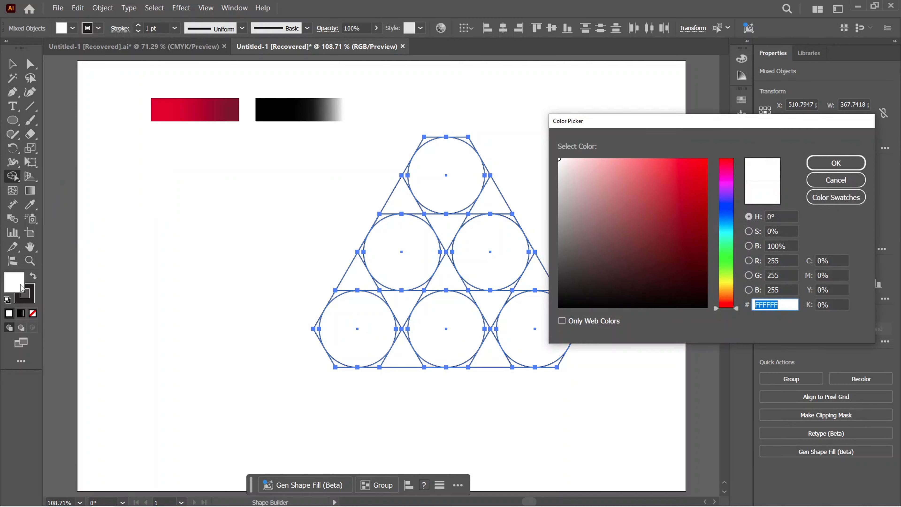
pyautogui.click(706, 160)
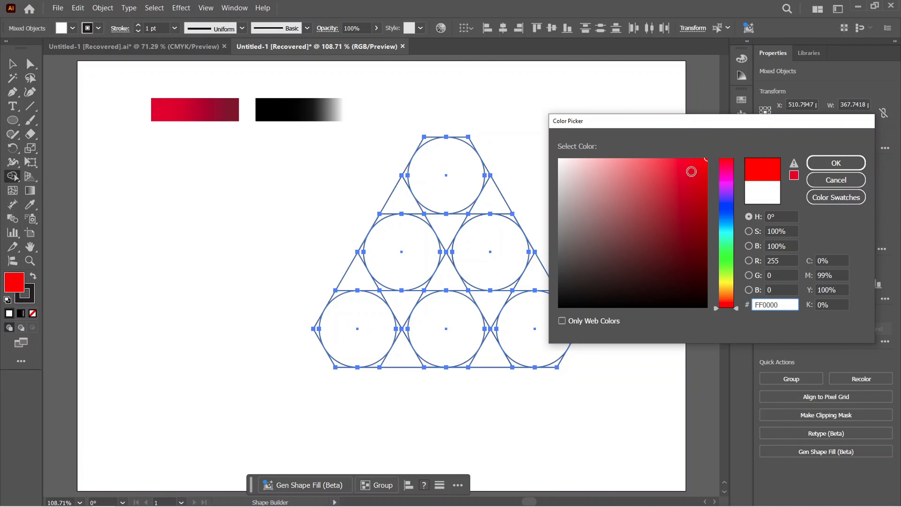
pyautogui.click(827, 164)
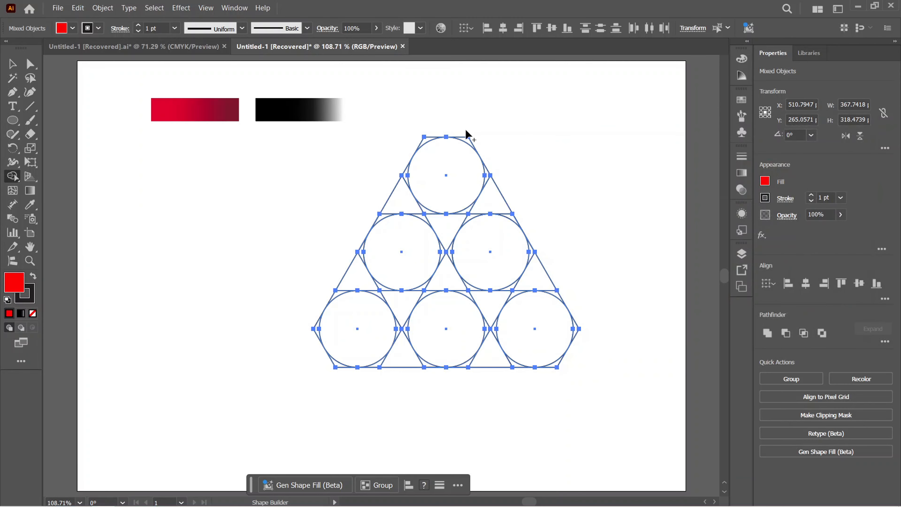
# Delete the outer hexagon corners beyond the top, bottom-right and bottom-left circles with Shape Builder so the pyramid's tips are round
pyautogui.scroll(1, 451, 141)
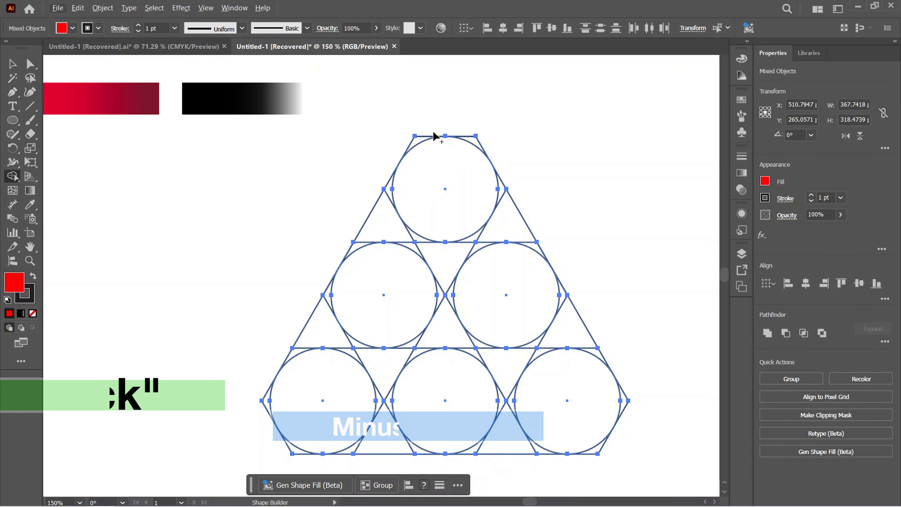
pyautogui.keyDown('alt'); pyautogui.click(420, 140); pyautogui.keyUp('alt')
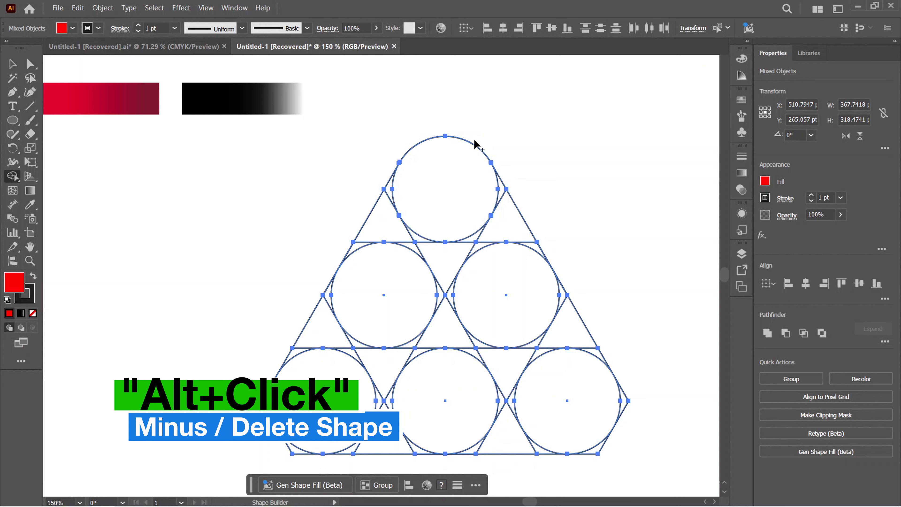
pyautogui.scroll(-3, 474, 142)
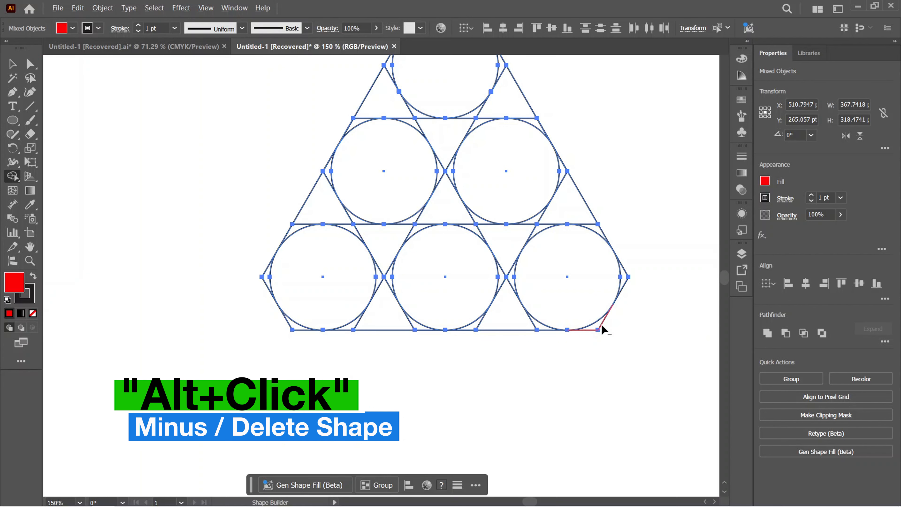
pyautogui.keyDown('alt'); pyautogui.click(603, 329); pyautogui.keyUp('alt')
pyautogui.keyDown('alt'); pyautogui.click(622, 286); pyautogui.keyUp('alt')
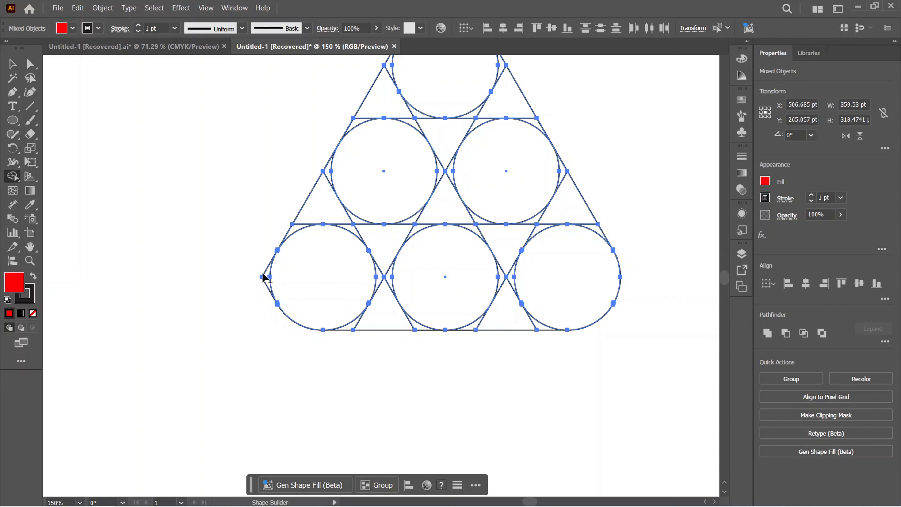
pyautogui.hotkey('ctrl', '0')
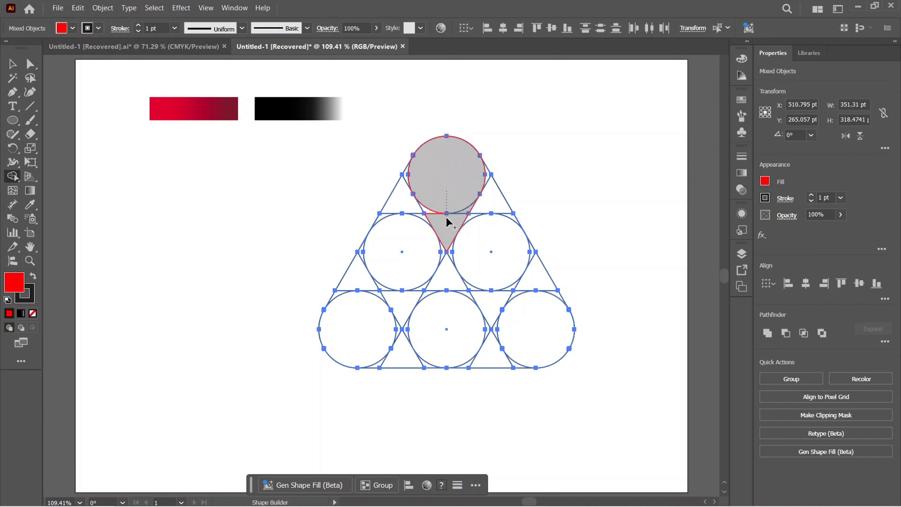
# Merge the top circle with the triangle below it, and the right middle circle with the gaps above and below it down to the base
pyautogui.moveTo(443, 219); pyautogui.dragTo(434, 214)
pyautogui.moveTo(435, 215); pyautogui.dragTo(436, 216)
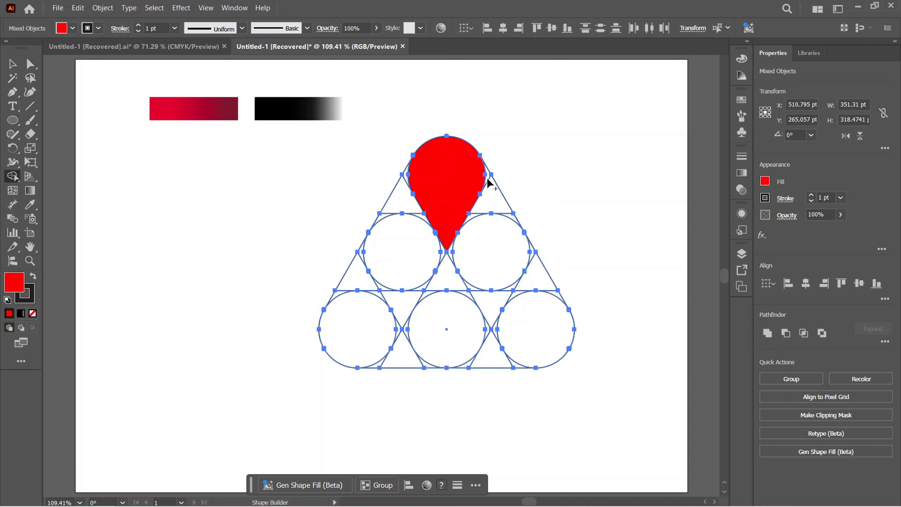
pyautogui.moveTo(490, 196); pyautogui.dragTo(492, 216)
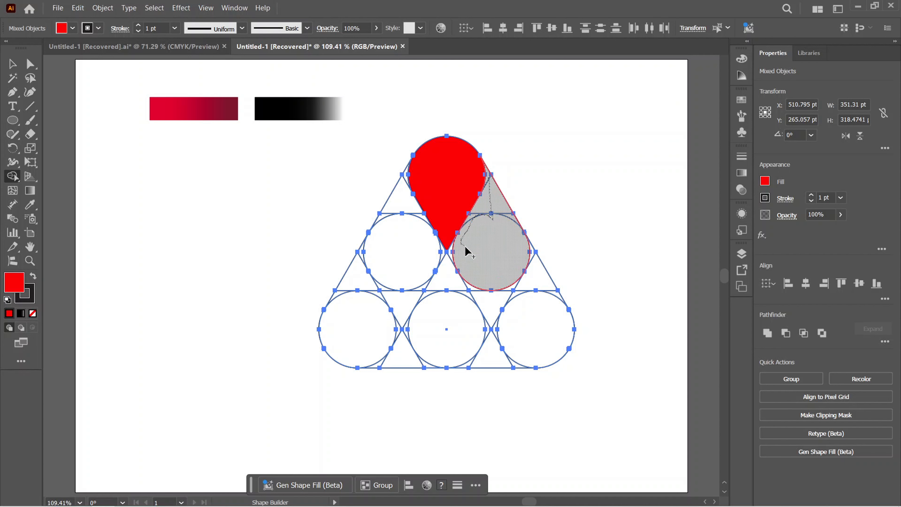
pyautogui.moveTo(467, 252)
pyautogui.mouseDown()
pyautogui.moveTo(489, 303)
pyautogui.moveTo(499, 292)
pyautogui.moveTo(490, 332)
pyautogui.mouseUp()
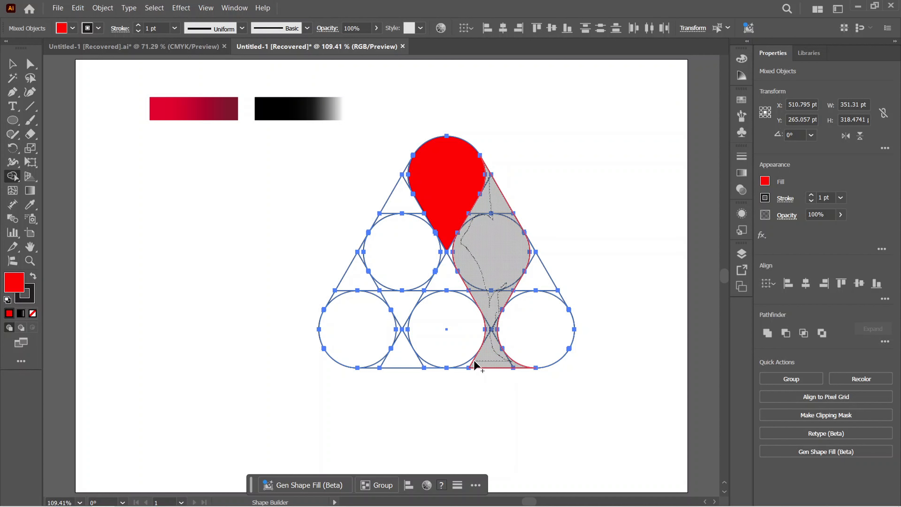
pyautogui.moveTo(475, 361); pyautogui.dragTo(466, 365)
# Merge the bottom-right and bottom-left circles with the outer gaps above them into teardrop shapes
pyautogui.moveTo(533, 253)
pyautogui.mouseDown()
pyautogui.moveTo(553, 297)
pyautogui.moveTo(531, 312)
pyautogui.mouseUp()
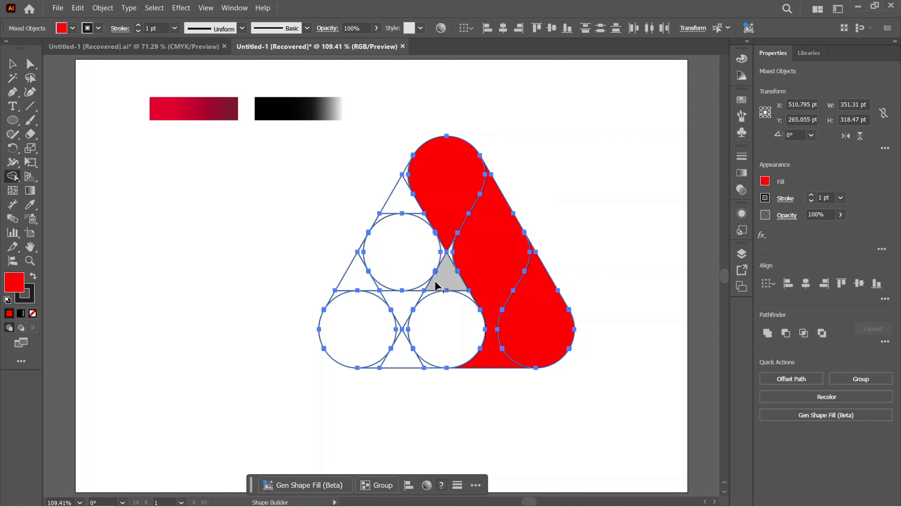
pyautogui.moveTo(372, 318)
pyautogui.mouseDown()
pyautogui.moveTo(352, 282)
pyautogui.moveTo(352, 336)
pyautogui.mouseUp()
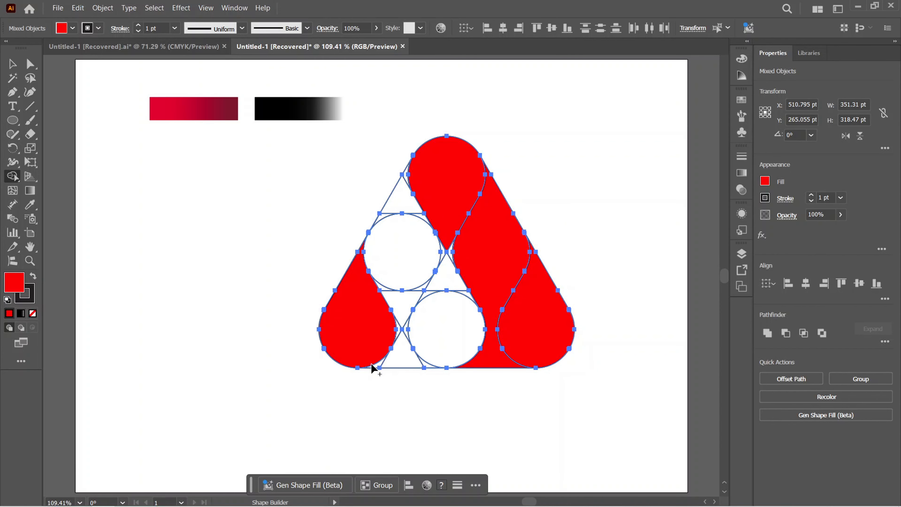
# Merge the central triangle and bottom middle circle into the right band, and the left middle circle with its adjoining gaps into a left band
pyautogui.moveTo(371, 364); pyautogui.dragTo(387, 362)
pyautogui.moveTo(406, 325); pyautogui.dragTo(399, 330)
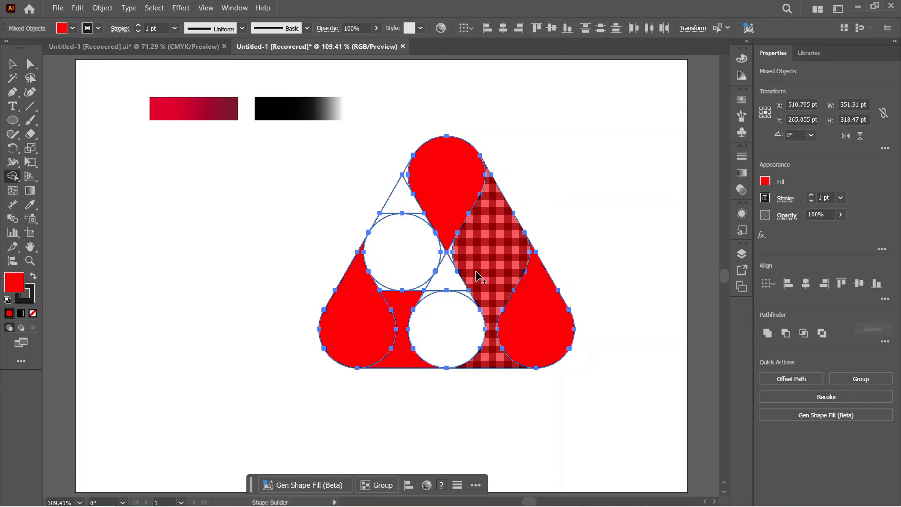
pyautogui.moveTo(474, 272)
pyautogui.mouseDown()
pyautogui.moveTo(438, 293)
pyautogui.moveTo(465, 291)
pyautogui.mouseUp()
pyautogui.moveTo(394, 289)
pyautogui.mouseDown()
pyautogui.moveTo(407, 321)
pyautogui.moveTo(408, 192)
pyautogui.moveTo(423, 290)
pyautogui.mouseUp()
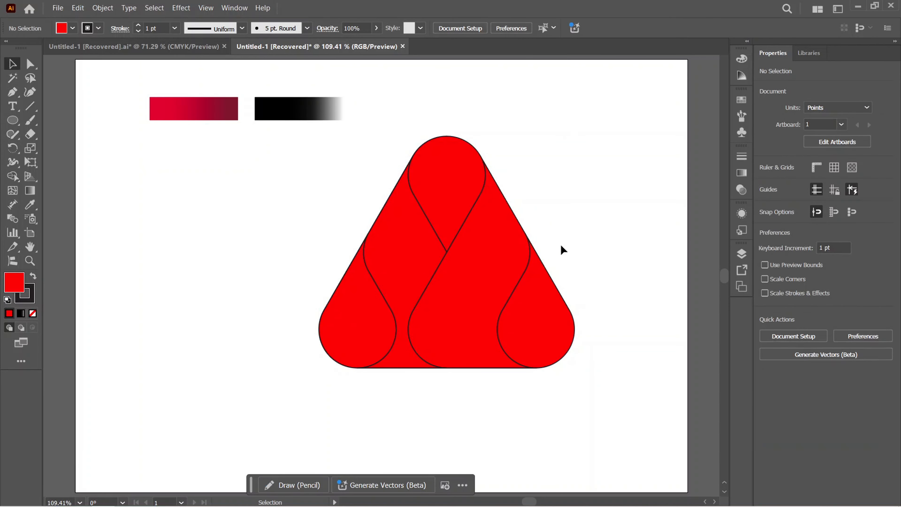
# Ungroup all shapes of the triangular logo so each teardrop and band can be coloured separately
pyautogui.moveTo(596, 186); pyautogui.dragTo(350, 391)
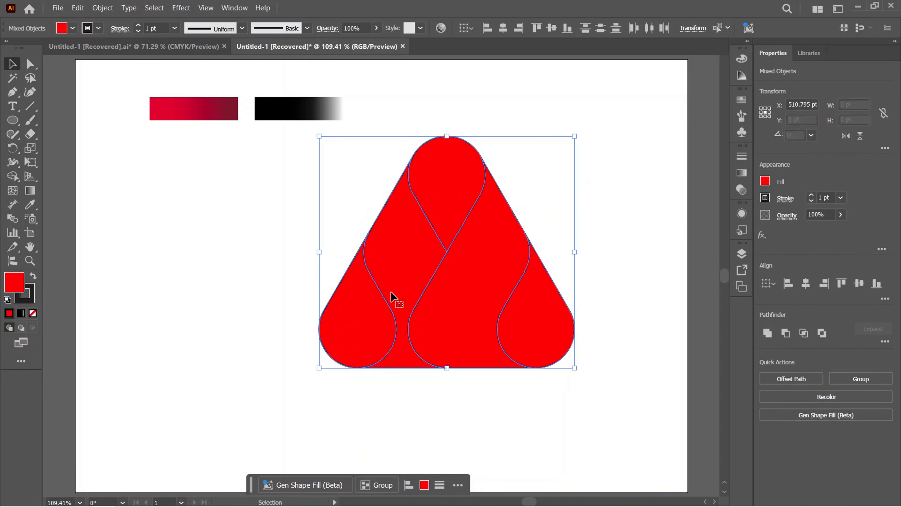
pyautogui.click(615, 192)
pyautogui.click(470, 199)
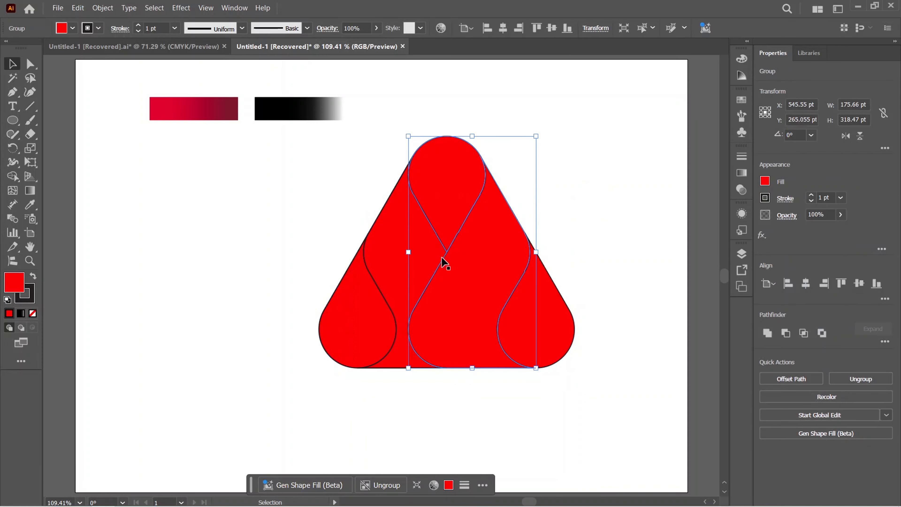
pyautogui.moveTo(320, 166); pyautogui.dragTo(567, 376)
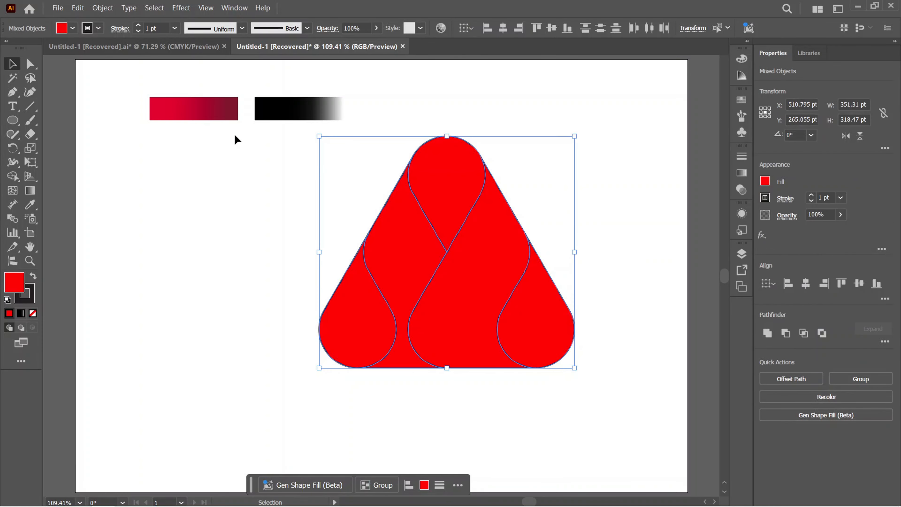
pyautogui.click(103, 7)
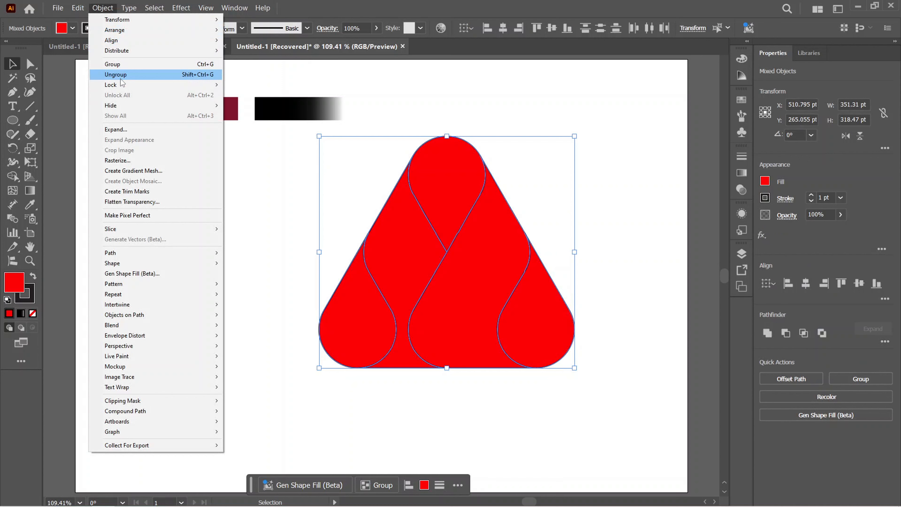
pyautogui.click(158, 76)
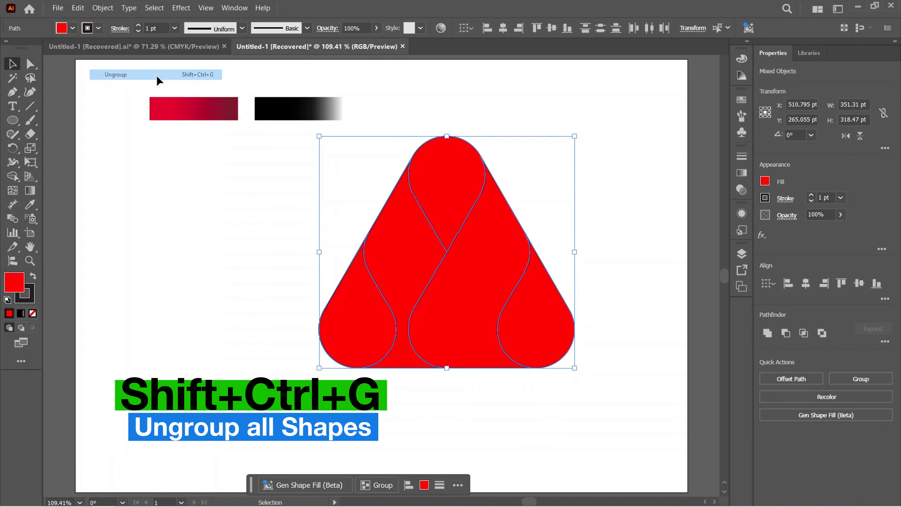
pyautogui.click(276, 214)
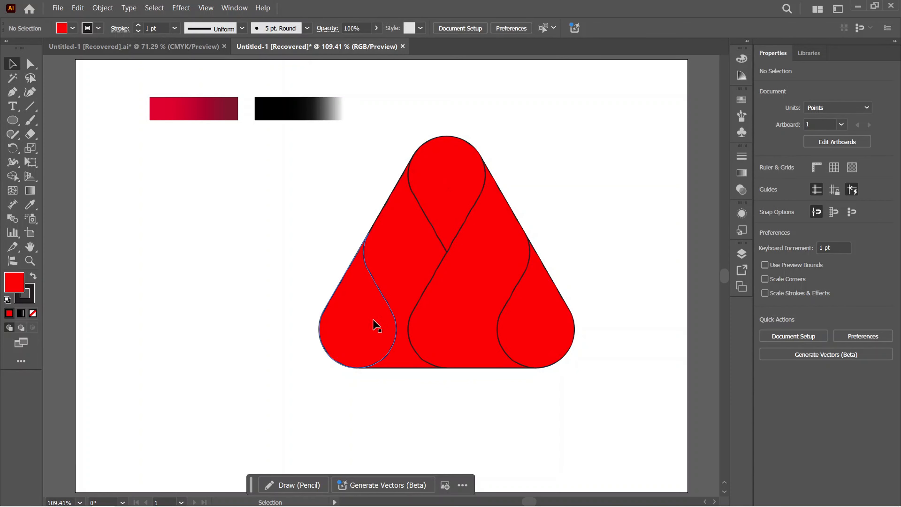
# Apply the black-to-white sample gradient to the top teardrop with the Eyedropper
pyautogui.click(443, 168)
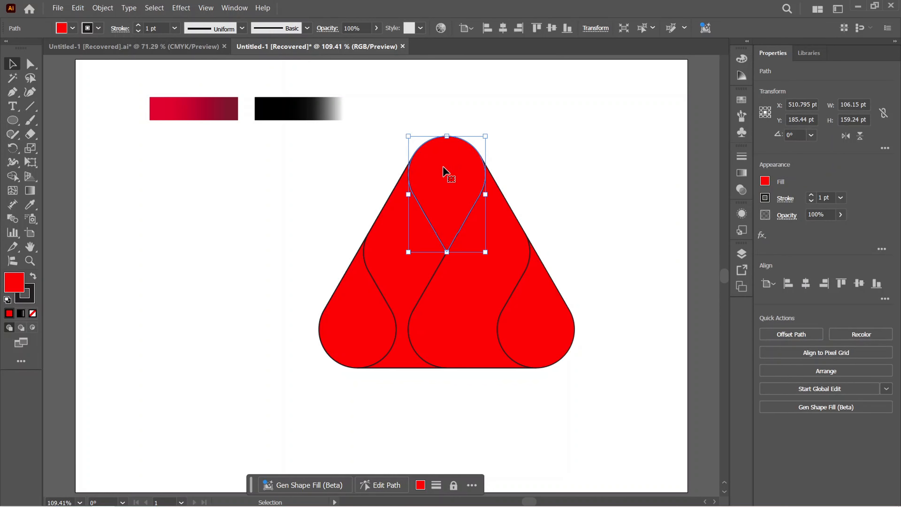
pyautogui.press('i')
pyautogui.click(321, 102)
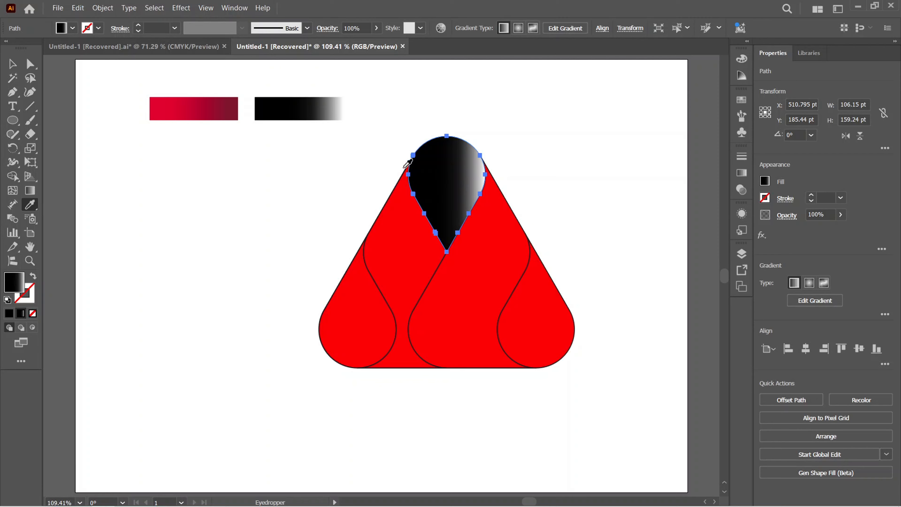
pyautogui.press('v')
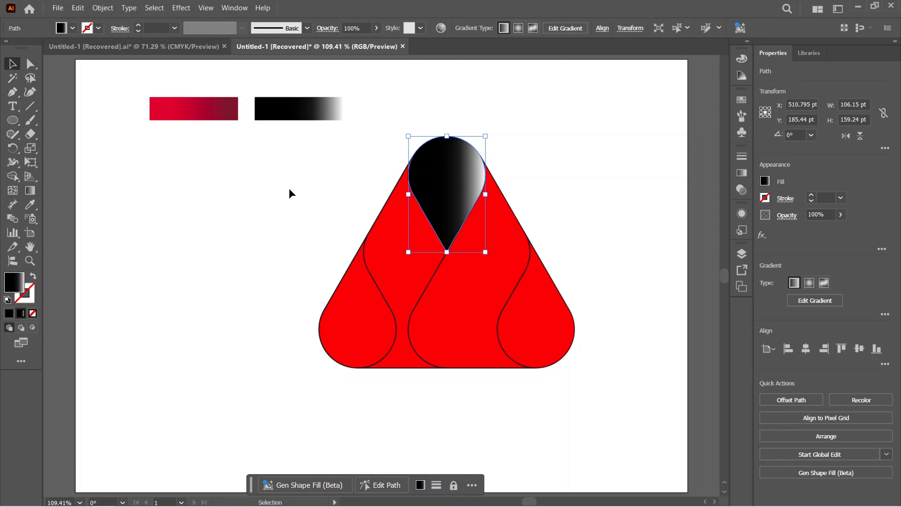
# Run the top teardrop's gradient vertically from black at its lower tip to lighter at the top, and adjust the stops to leave only a faint highlight
pyautogui.press('g')
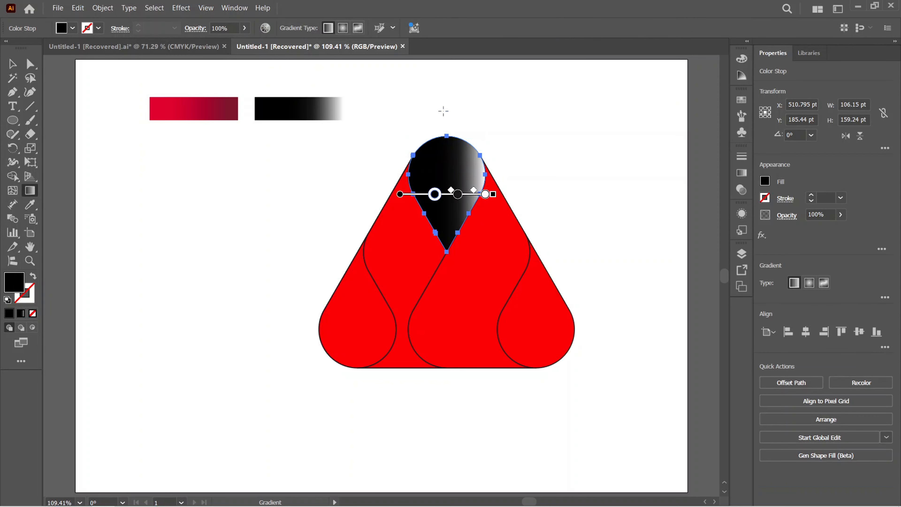
pyautogui.moveTo(445, 103); pyautogui.dragTo(448, 304)
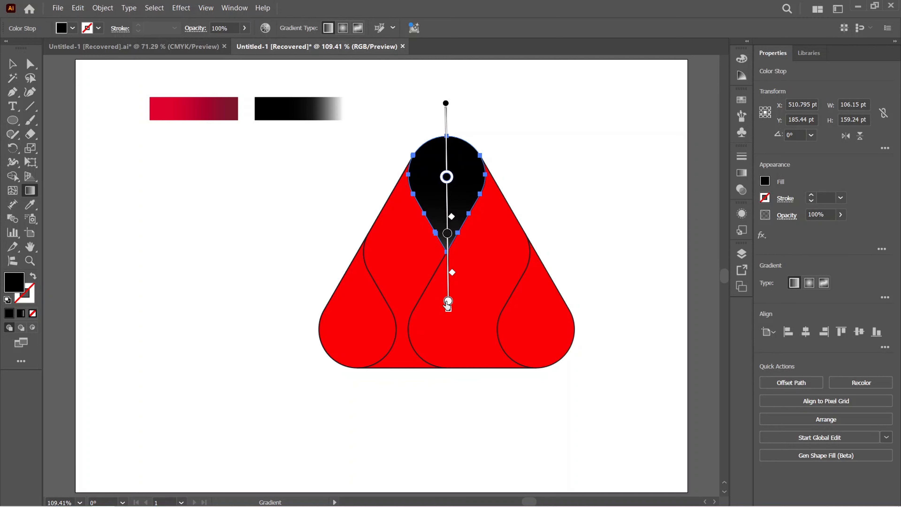
pyautogui.moveTo(445, 251); pyautogui.dragTo(448, 68)
pyautogui.moveTo(446, 185); pyautogui.dragTo(446, 208)
pyautogui.moveTo(447, 135); pyautogui.dragTo(446, 173)
pyautogui.moveTo(448, 75); pyautogui.dragTo(449, 87)
pyautogui.moveTo(446, 173); pyautogui.dragTo(446, 180)
pyautogui.moveTo(446, 207); pyautogui.dragTo(446, 222)
pyautogui.press('v')
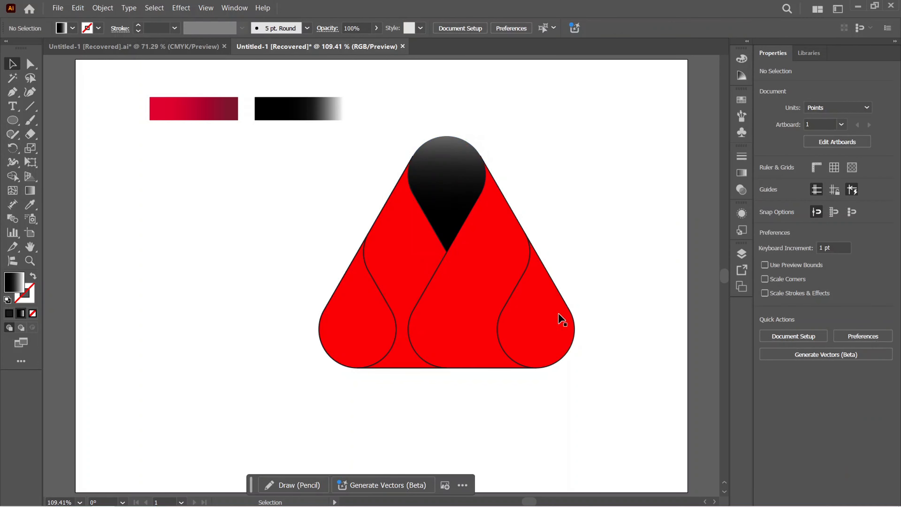
# Copy the black gradient onto the bottom-right teardrop and angle it diagonally so it lightens toward the outer bottom-right corner
pyautogui.click(555, 327)
pyautogui.press('i')
pyautogui.click(463, 172)
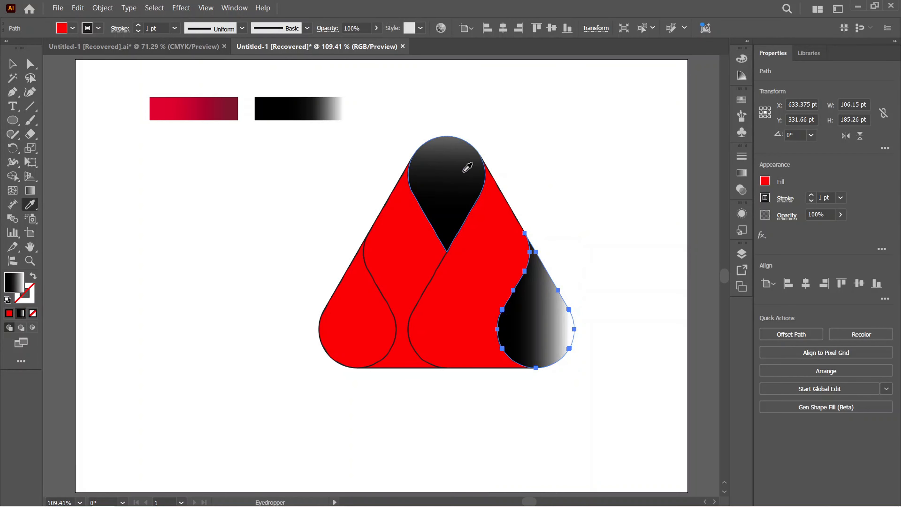
pyautogui.press('g')
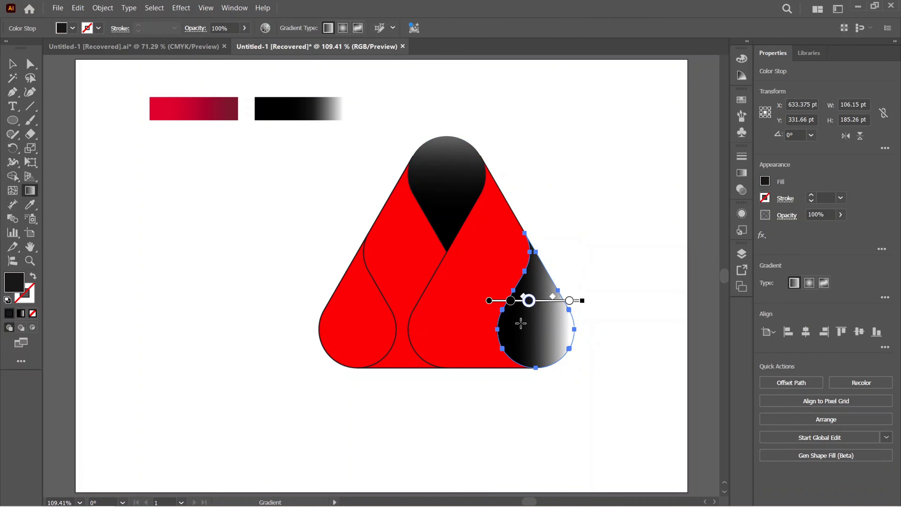
pyautogui.moveTo(521, 302)
pyautogui.mouseDown()
pyautogui.moveTo(598, 411)
pyautogui.moveTo(512, 291)
pyautogui.mouseUp()
pyautogui.moveTo(551, 343); pyautogui.dragTo(553, 347)
pyautogui.press('v')
# Copy the black gradient from the bottom-right teardrop onto the bottom-left teardrop
pyautogui.click(358, 329)
pyautogui.press('i')
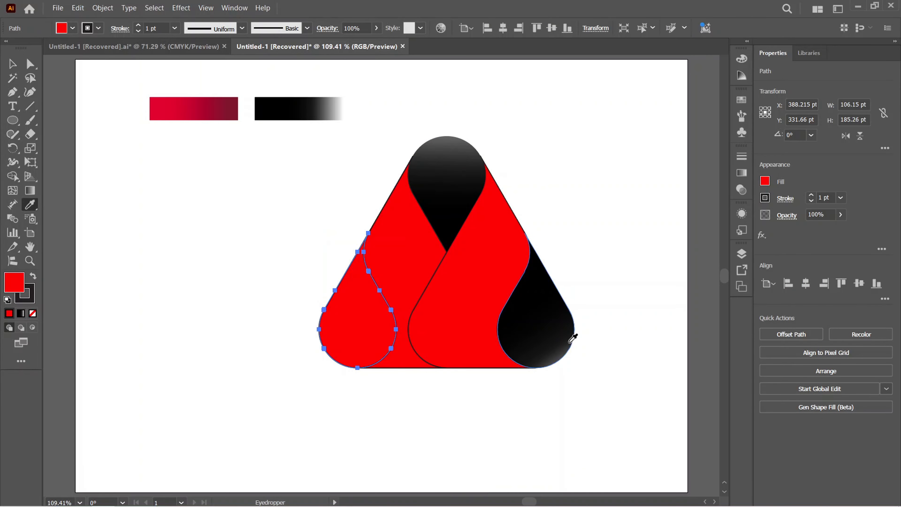
pyautogui.click(569, 343)
# Angle the bottom-left teardrop's gradient diagonally toward its outer corner and reposition the colour stops for a subtle highlight
pyautogui.press('g')
pyautogui.moveTo(411, 261); pyautogui.dragTo(291, 389)
pyautogui.moveTo(349, 325); pyautogui.dragTo(336, 340)
pyautogui.moveTo(400, 269); pyautogui.dragTo(376, 295)
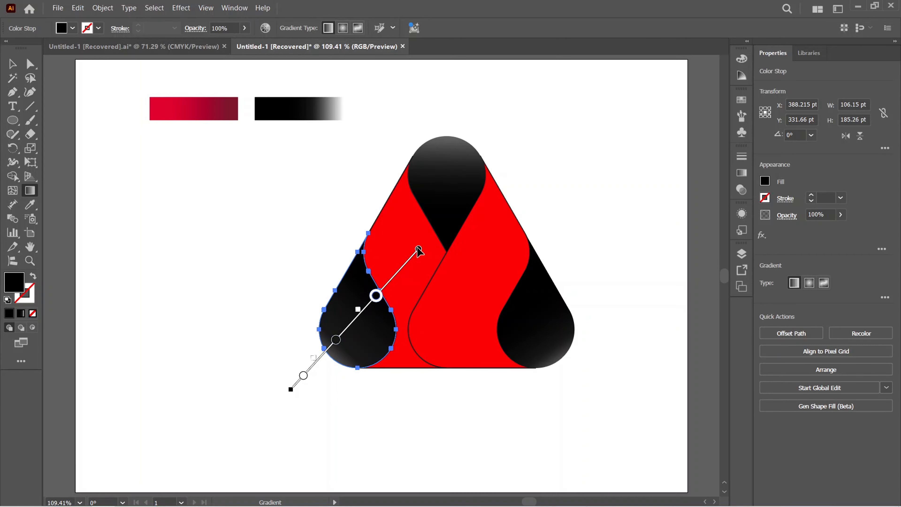
pyautogui.moveTo(419, 249); pyautogui.dragTo(376, 296)
pyautogui.moveTo(333, 342); pyautogui.dragTo(371, 302)
pyautogui.moveTo(293, 386); pyautogui.dragTo(339, 336)
pyautogui.press('v')
pyautogui.click(401, 412)
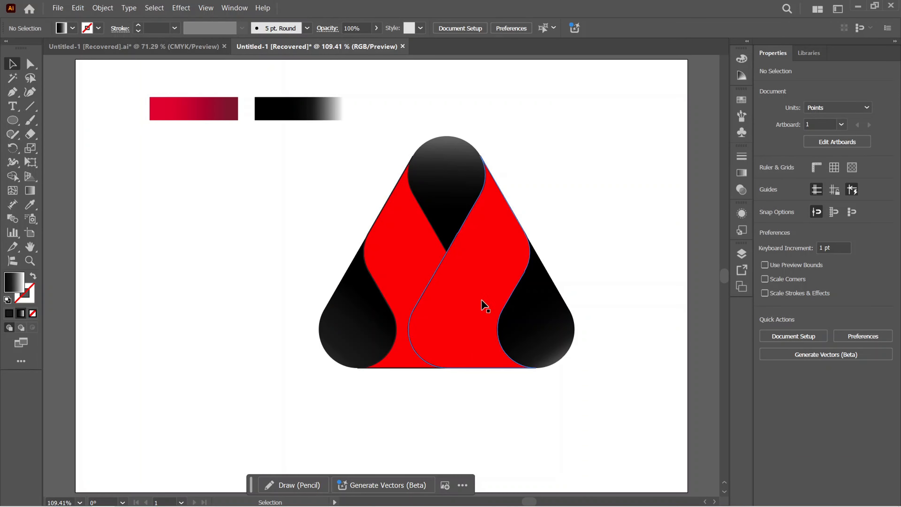
# Apply the red-to-dark-red sample gradient to the right band with the Eyedropper
pyautogui.click(485, 305)
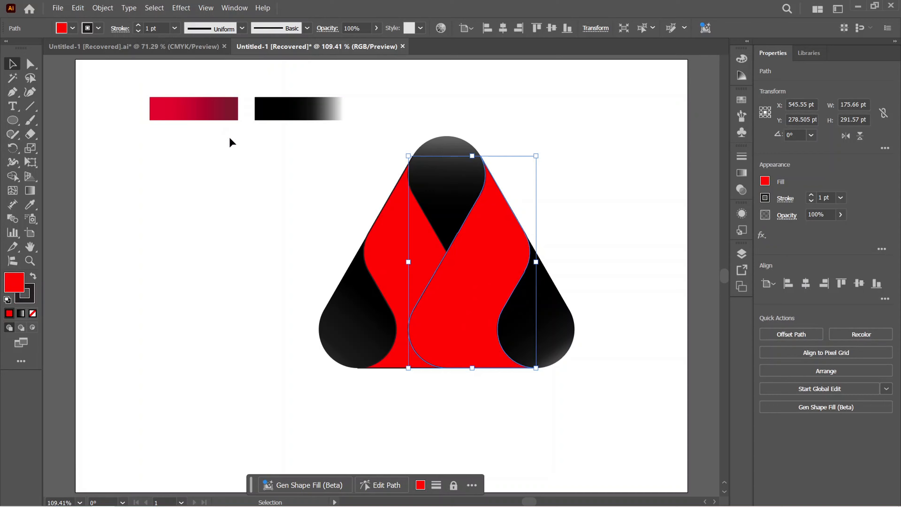
pyautogui.press('i')
pyautogui.click(219, 113)
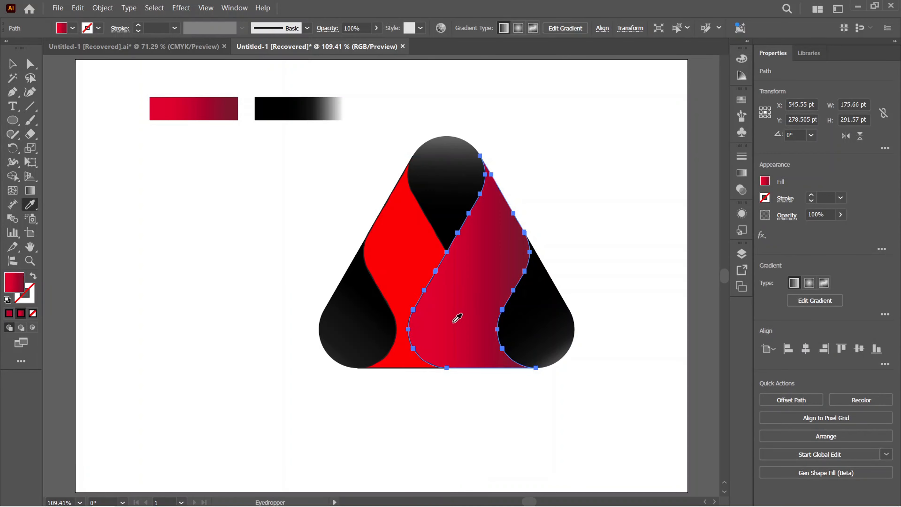
# Run the right band's gradient diagonally from bright red at the upper right to dark red at the lower left, spacing its stops along the band
pyautogui.press('g')
pyautogui.moveTo(427, 262); pyautogui.dragTo(446, 263)
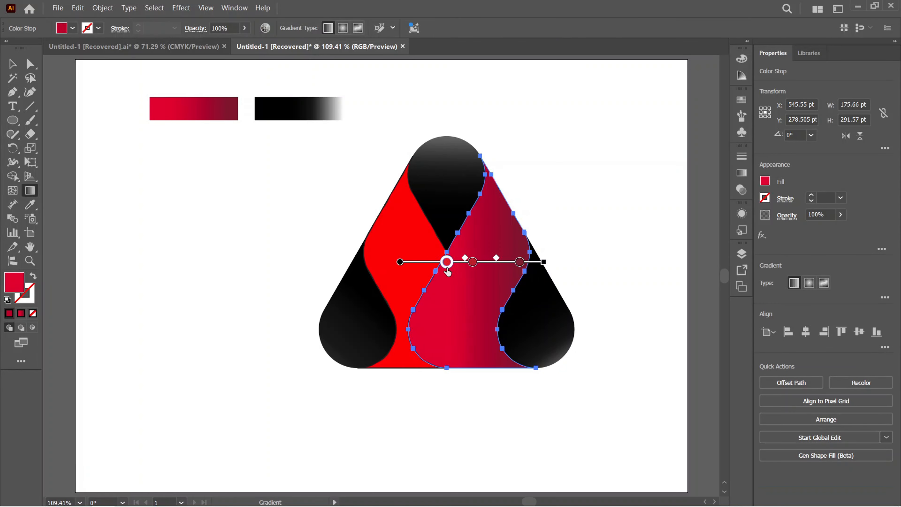
pyautogui.moveTo(493, 310); pyautogui.dragTo(386, 322)
pyautogui.moveTo(539, 226); pyautogui.dragTo(398, 387)
pyautogui.moveTo(493, 278); pyautogui.dragTo(517, 252)
pyautogui.moveTo(468, 309); pyautogui.dragTo(506, 264)
pyautogui.moveTo(537, 227); pyautogui.dragTo(355, 442)
pyautogui.moveTo(381, 412); pyautogui.dragTo(417, 368)
pyautogui.moveTo(503, 266); pyautogui.dragTo(448, 333)
pyautogui.press('v')
pyautogui.click(334, 255)
# Apply the red-to-dark-red sample gradient to the left band with the Eyedropper
pyautogui.click(395, 253)
pyautogui.press('i')
pyautogui.click(194, 108)
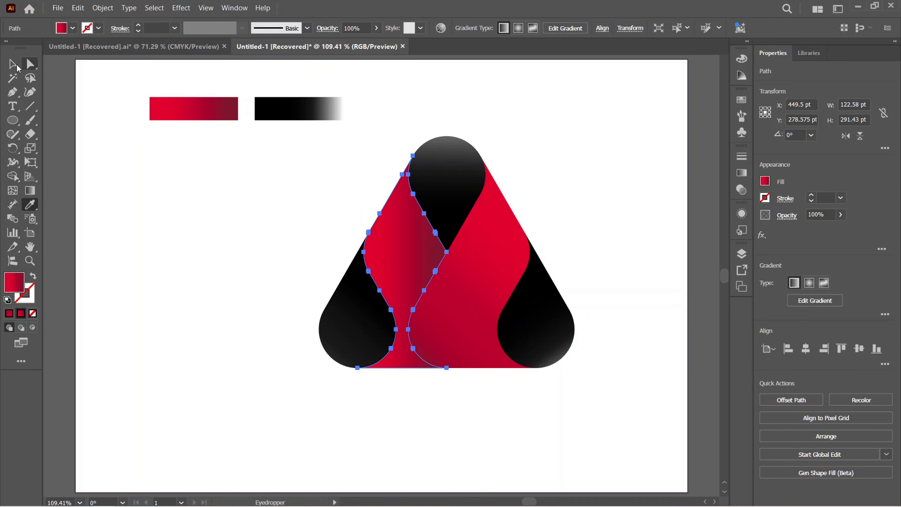
# Run the left band's gradient diagonally from bright red at the upper left to dark red at the lower right, and adjust its stops
pyautogui.press('g')
pyautogui.moveTo(326, 221); pyautogui.dragTo(491, 344)
pyautogui.moveTo(290, 217); pyautogui.dragTo(462, 298)
pyautogui.moveTo(378, 259); pyautogui.dragTo(406, 271)
pyautogui.moveTo(465, 310); pyautogui.dragTo(457, 322)
pyautogui.moveTo(326, 221); pyautogui.dragTo(360, 244)
pyautogui.moveTo(409, 278); pyautogui.dragTo(397, 270)
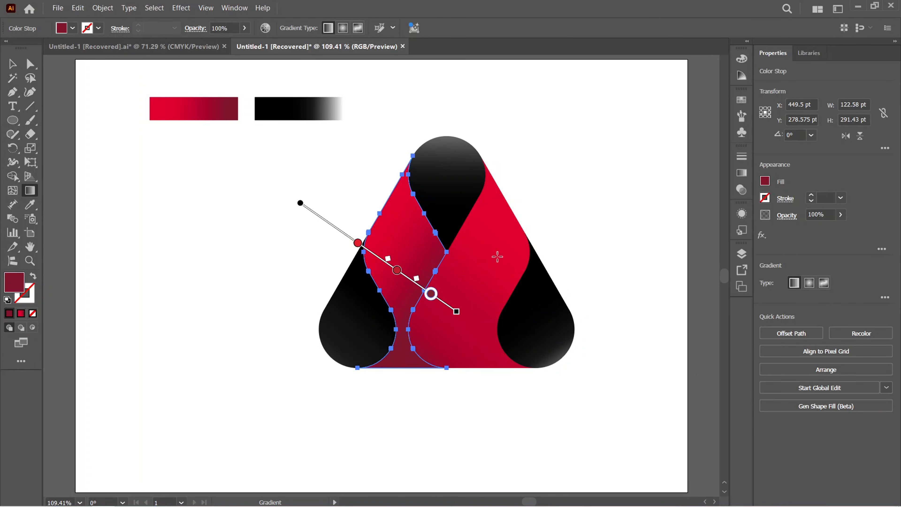
pyautogui.press('v')
# Move the dark red stop of the right band's gradient further toward the lower-left end
pyautogui.click(497, 256)
pyautogui.press('g')
pyautogui.click(476, 300)
pyautogui.moveTo(418, 368); pyautogui.dragTo(390, 400)
pyautogui.click(17, 64)
pyautogui.click(394, 253)
pyautogui.click(31, 191)
pyautogui.click(12, 64)
# Shift the right band's inner gradient controls toward the lower left and recolour its upper-right stop to F0322D
pyautogui.click(497, 256)
pyautogui.click(31, 190)
pyautogui.moveTo(485, 289); pyautogui.dragTo(436, 347)
pyautogui.moveTo(523, 244); pyautogui.dragTo(487, 286)
pyautogui.doubleClick(517, 252)
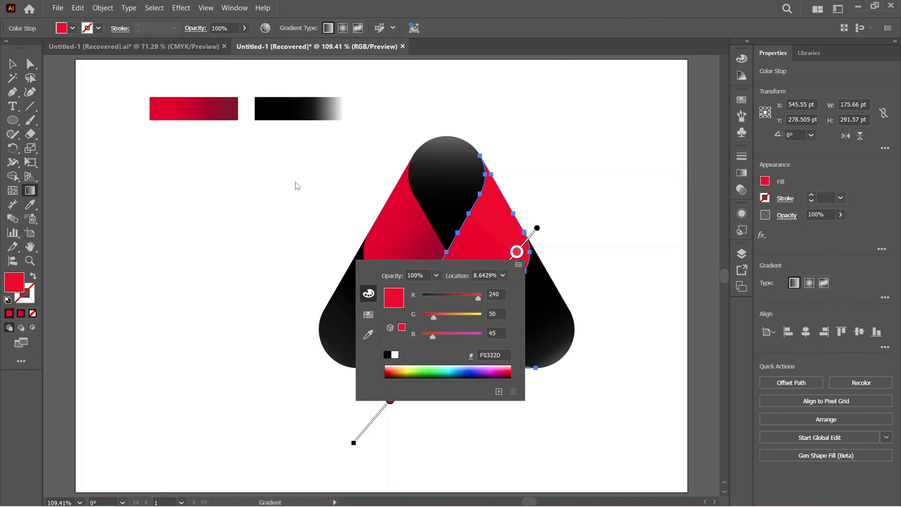
# Recolour the left band's upper-left gradient stop to a brighter orange-red by raising its green value, and deselect the band
pyautogui.click(13, 64)
pyautogui.click(394, 245)
pyautogui.click(30, 191)
pyautogui.doubleClick(344, 233)
pyautogui.moveTo(250, 302); pyautogui.dragTo(269, 302)
pyautogui.click(13, 64)
pyautogui.click(283, 199)
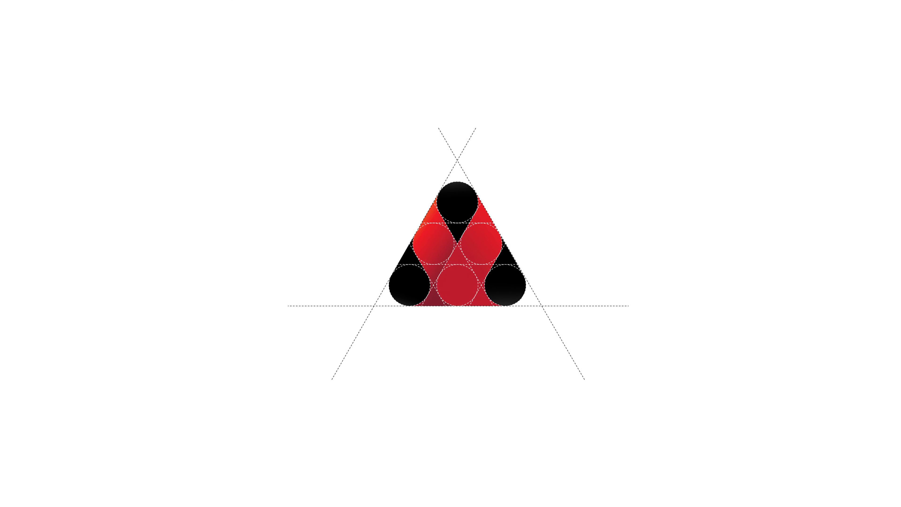